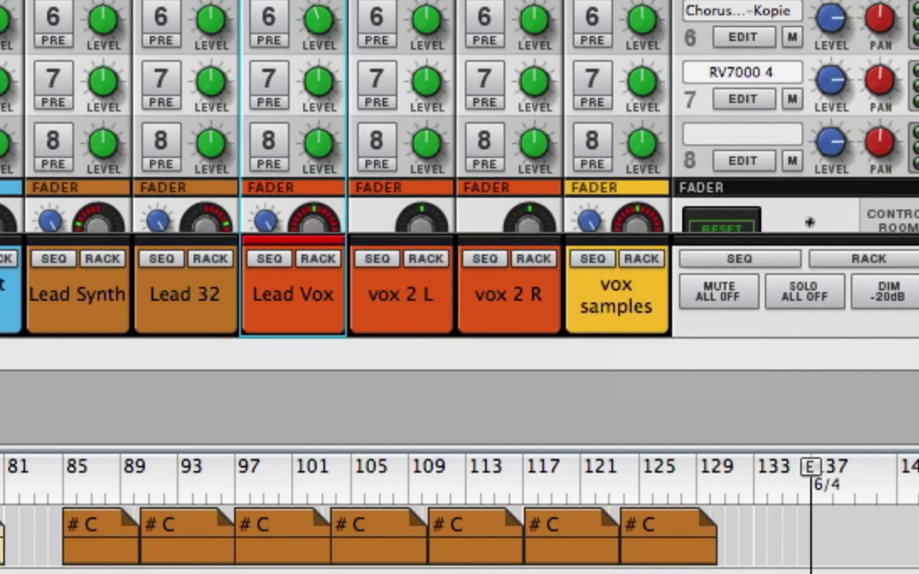
Turn on effect send 6 for the Lead Vox channel, comparing the vocal with the send off and on during playback
key(space)
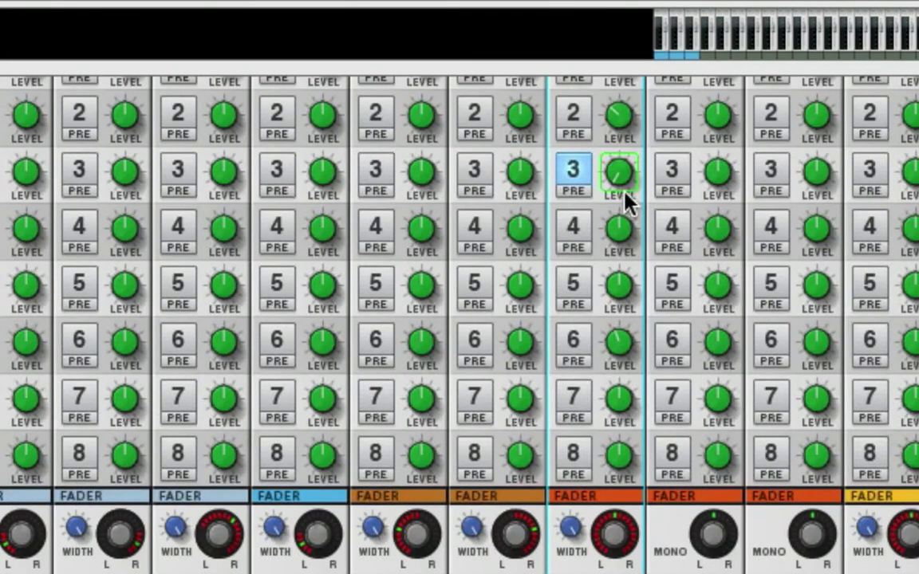
scroll(626, 204, up, 3)
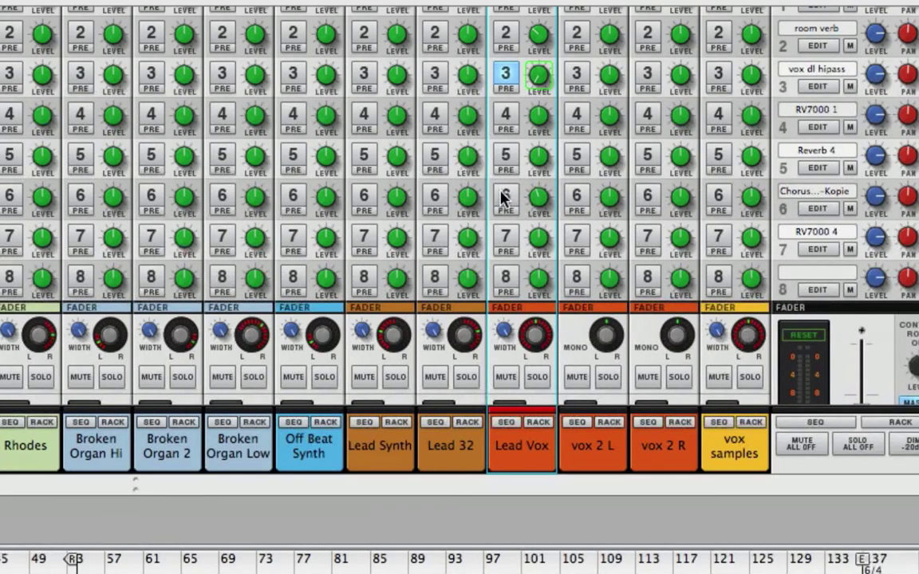
click(503, 198)
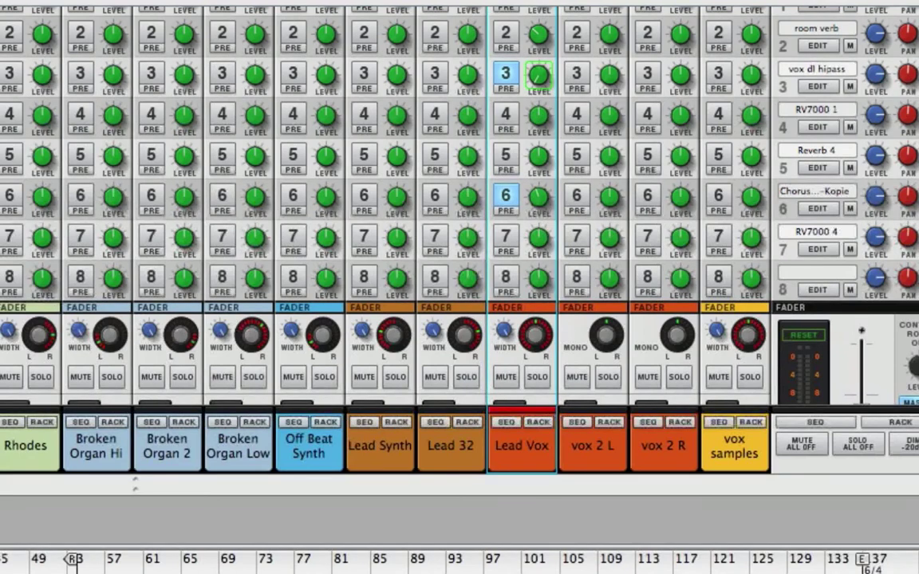
click(506, 198)
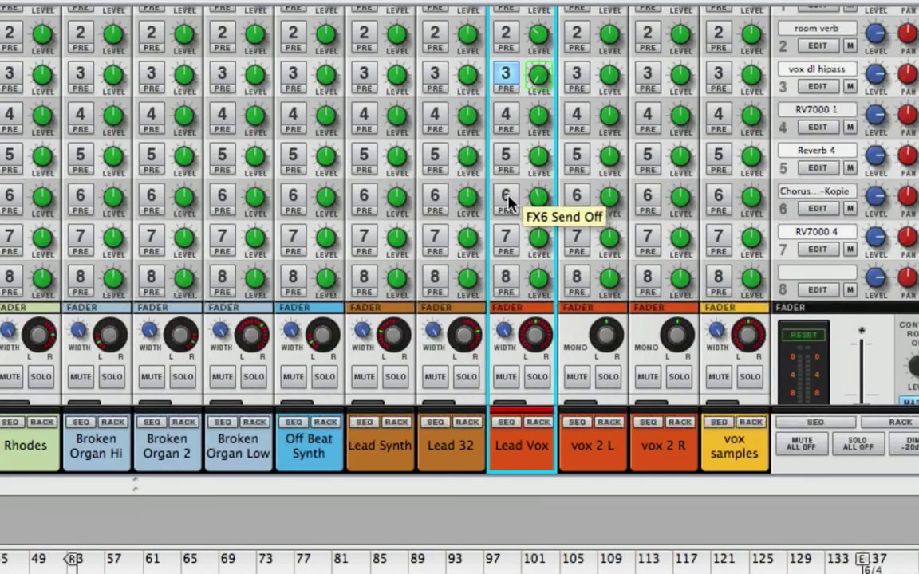
click(507, 198)
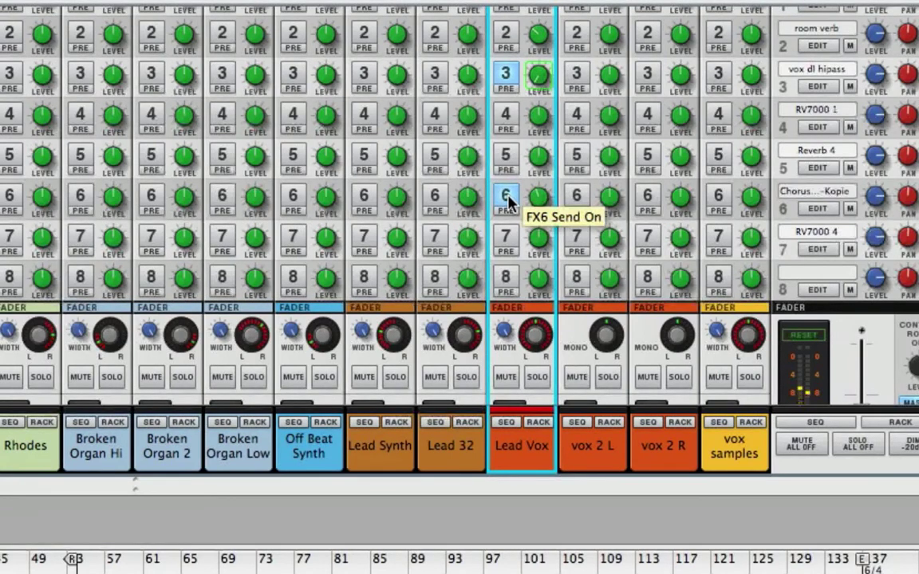
click(507, 197)
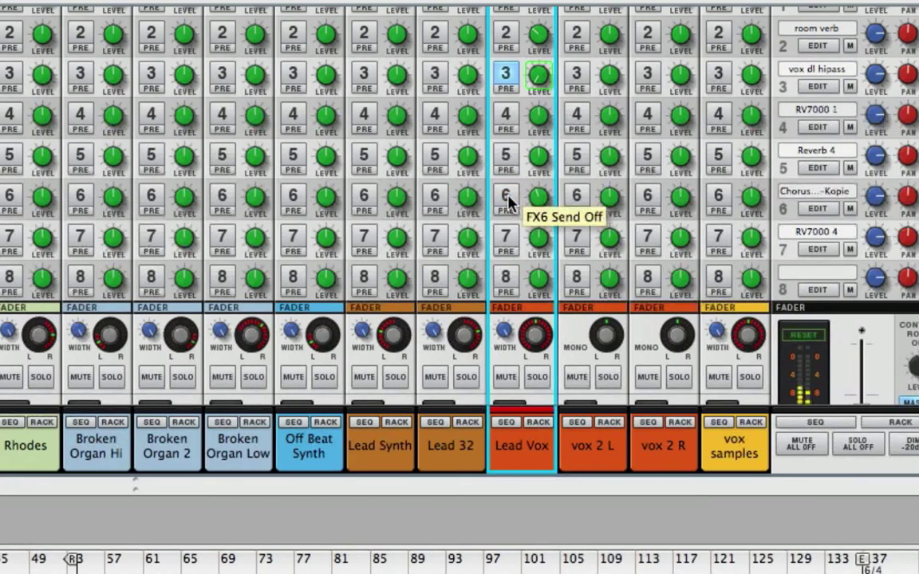
click(507, 198)
click(508, 199)
click(506, 196)
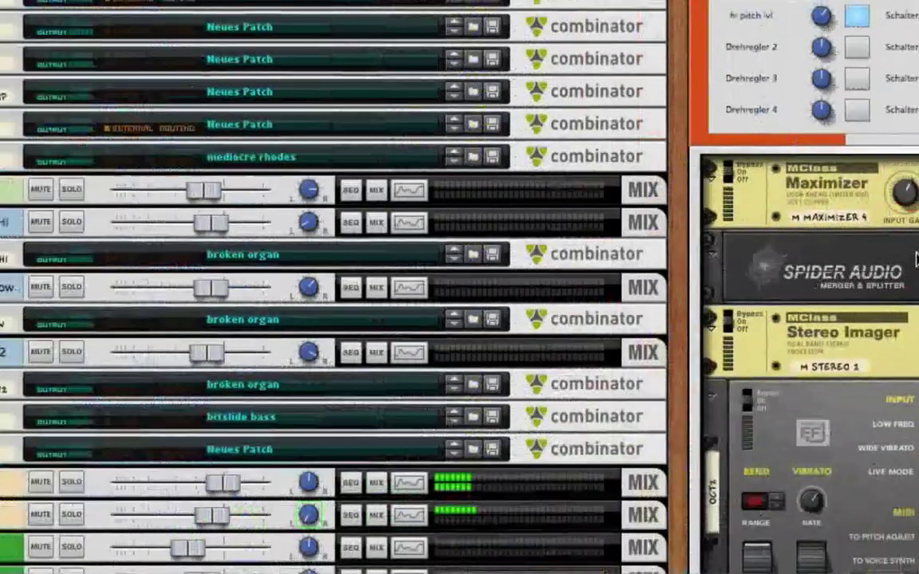
Examine the rear cabling between the Master Section's send and return jacks and the effects in the rack
scroll(602, 228, up, 2)
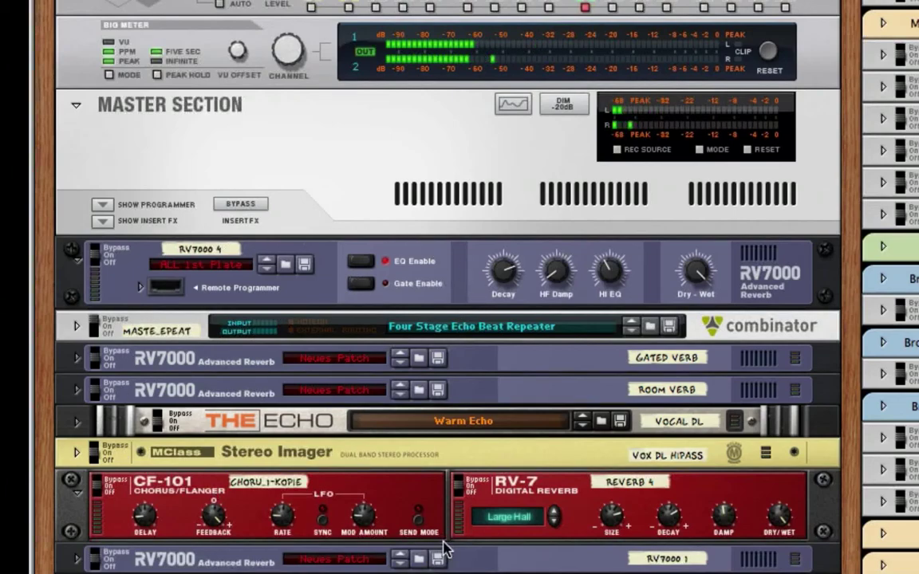
key(Tab)
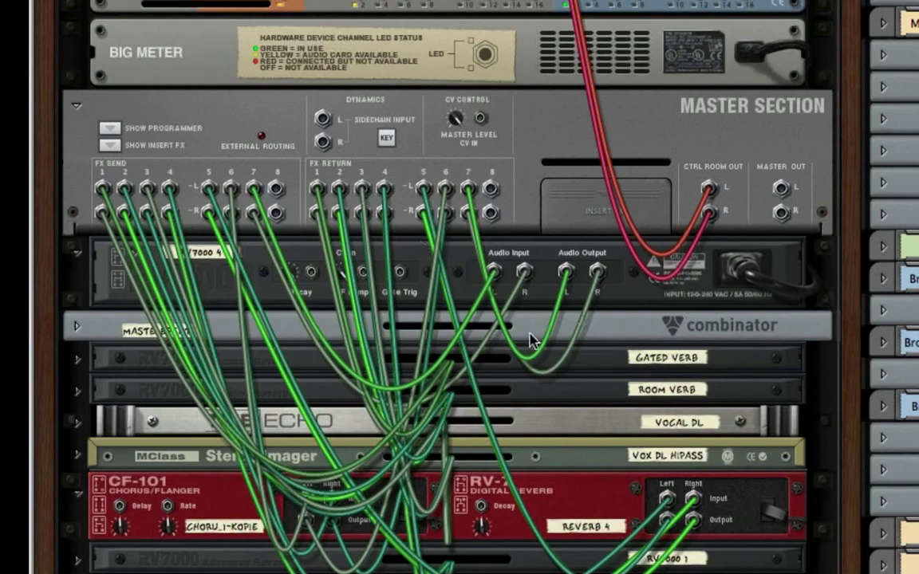
key(Tab)
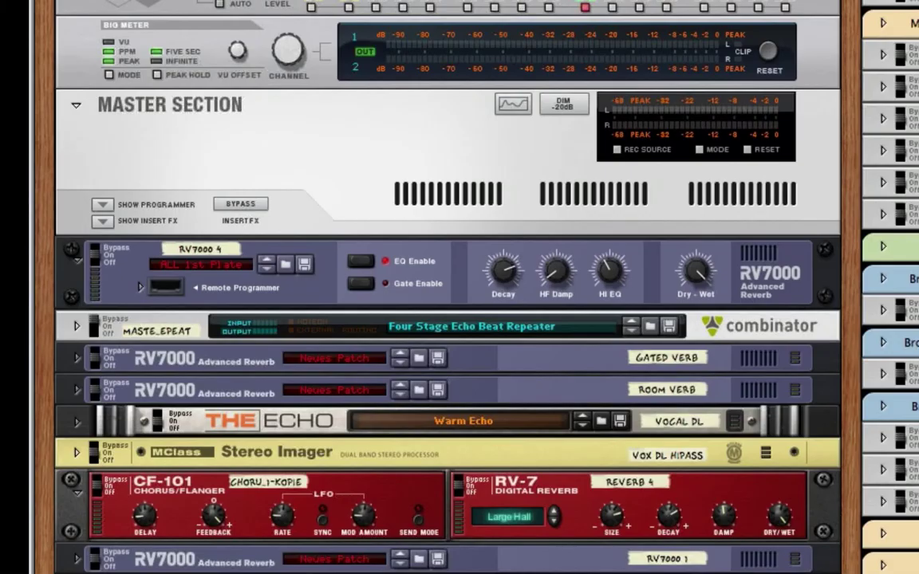
Show the mixer together with the sequencer and move the right loop locator to bar 37
key(F5)
scroll(607, 242, down, 10)
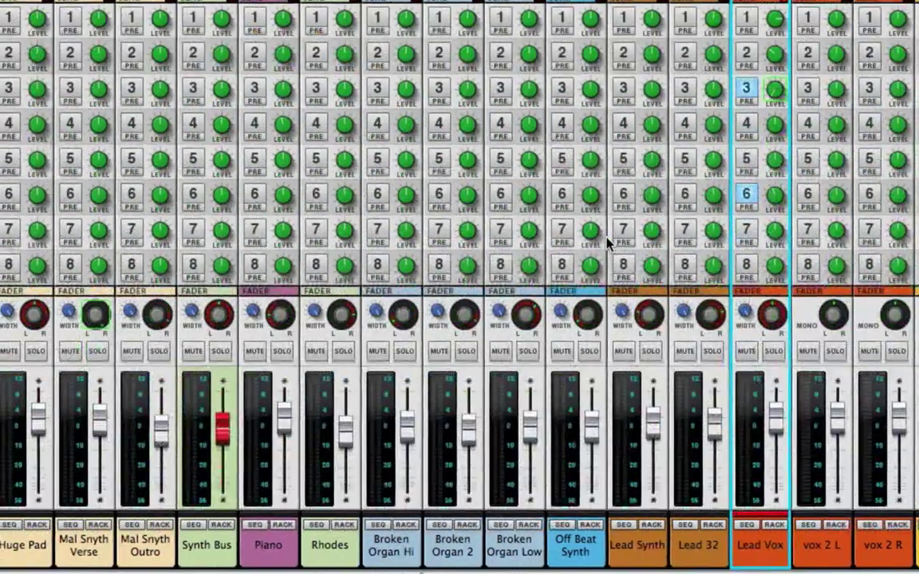
scroll(607, 242, up, 1)
scroll(608, 242, down, 1)
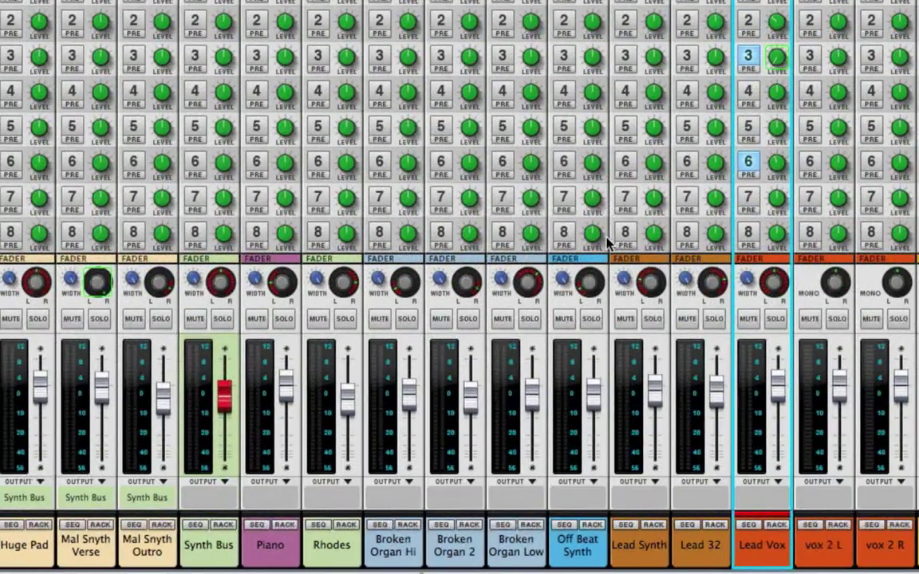
key(F7)
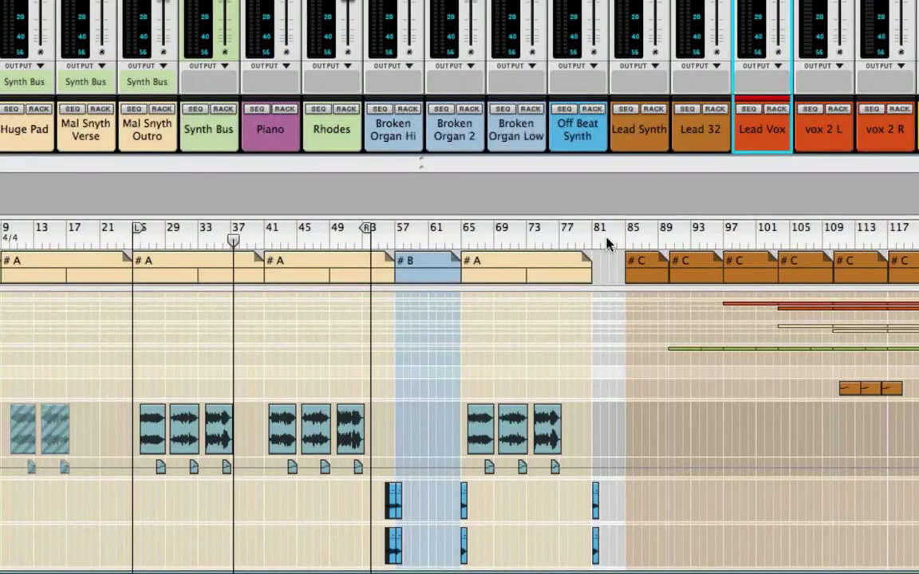
scroll(607, 241, up, 3)
scroll(607, 242, down, 3)
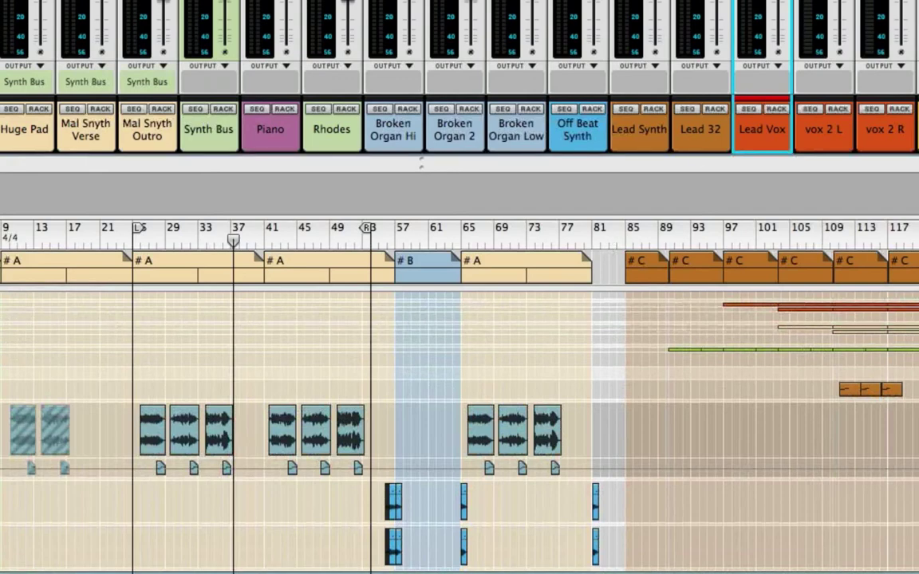
scroll(413, 71, up, 4)
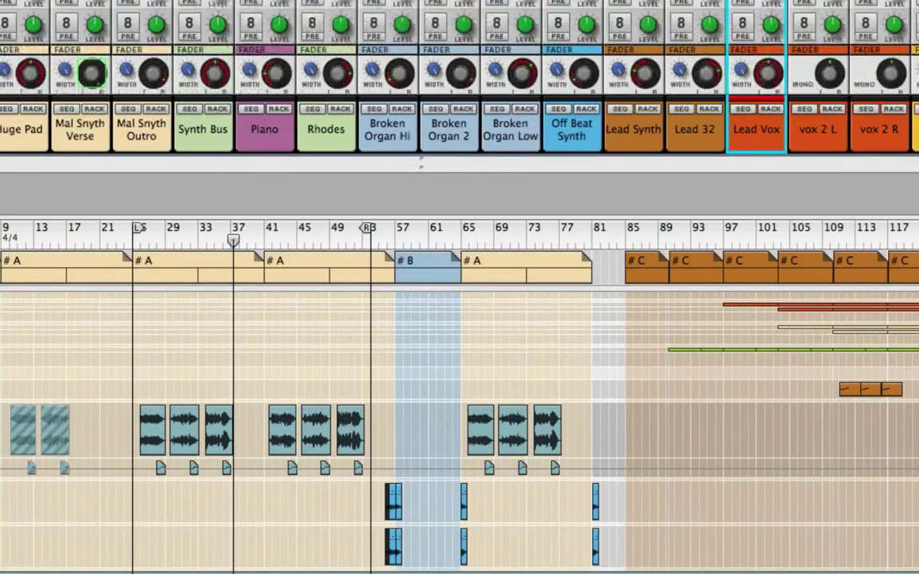
scroll(413, 48, up, 5)
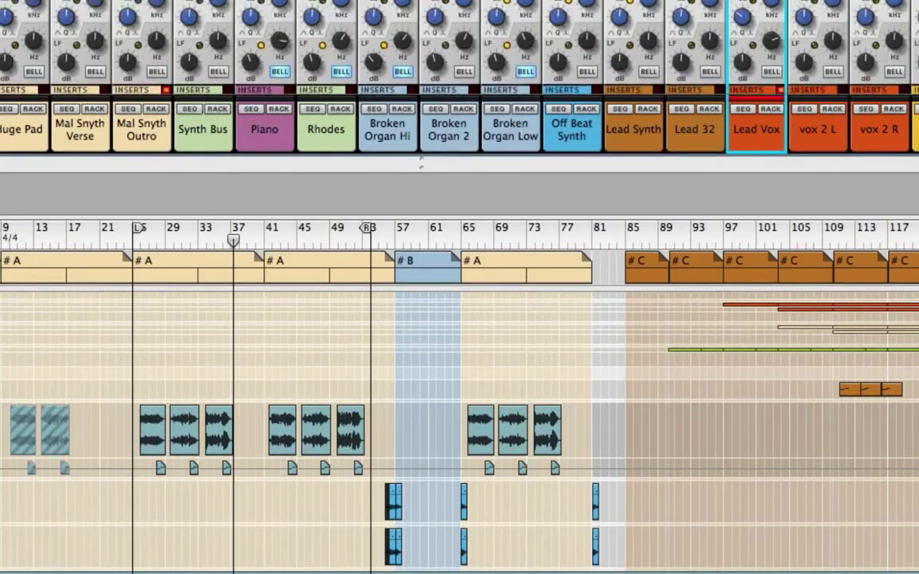
scroll(414, 48, up, 3)
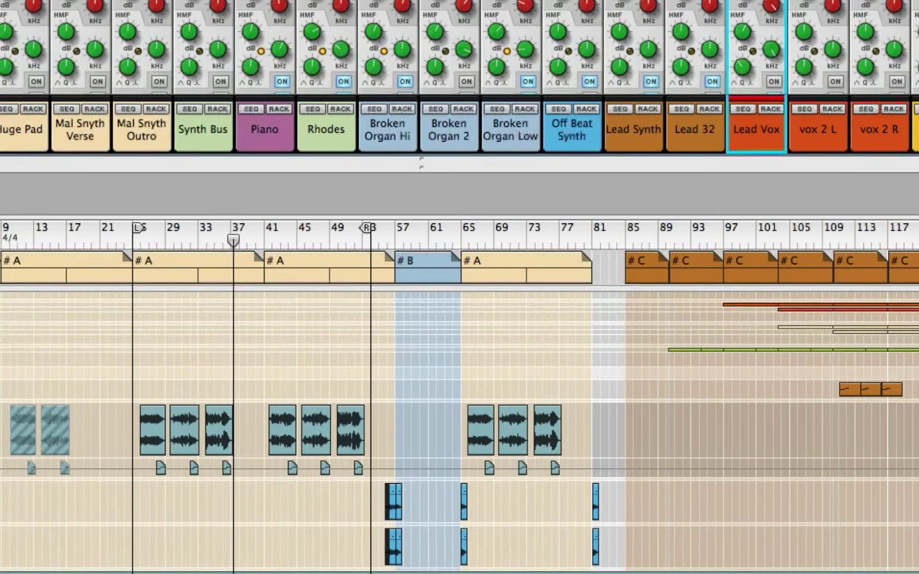
mouse_move(364, 229)
mouse_down()
mouse_move(254, 214)
mouse_move(232, 237)
mouse_move(134, 244)
mouse_up()
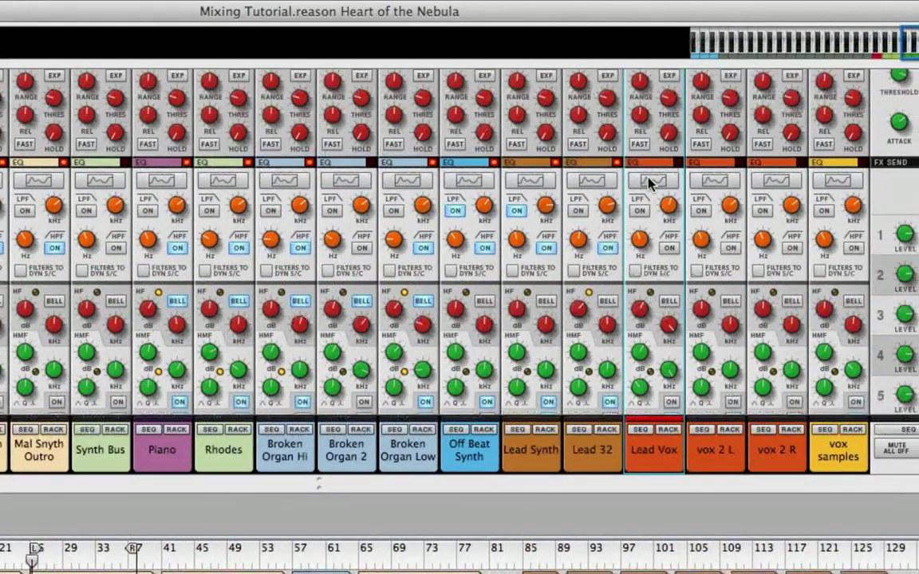
Open the Spectrum EQ for the Lead Vox channel and enable its EQ and high-pass filter, comparing the EQ off and on
click(650, 182)
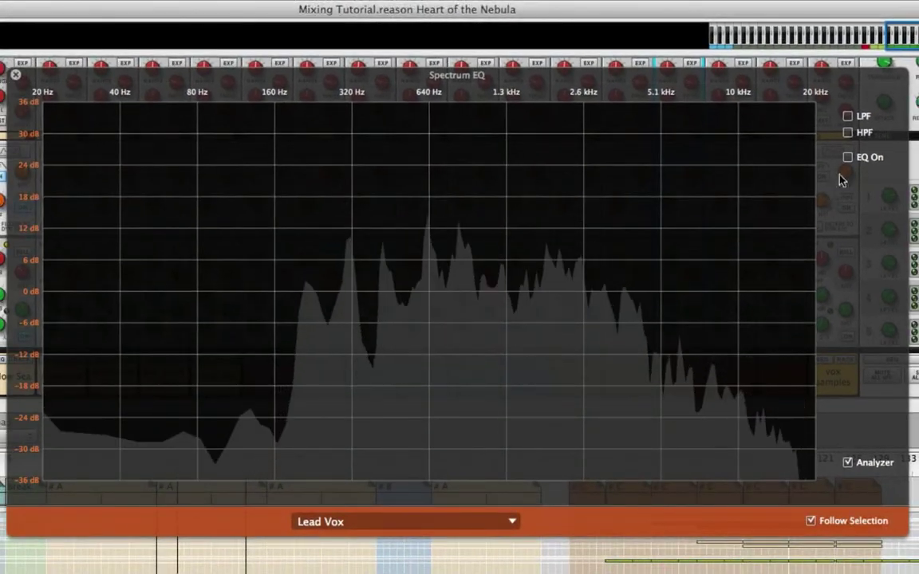
click(848, 157)
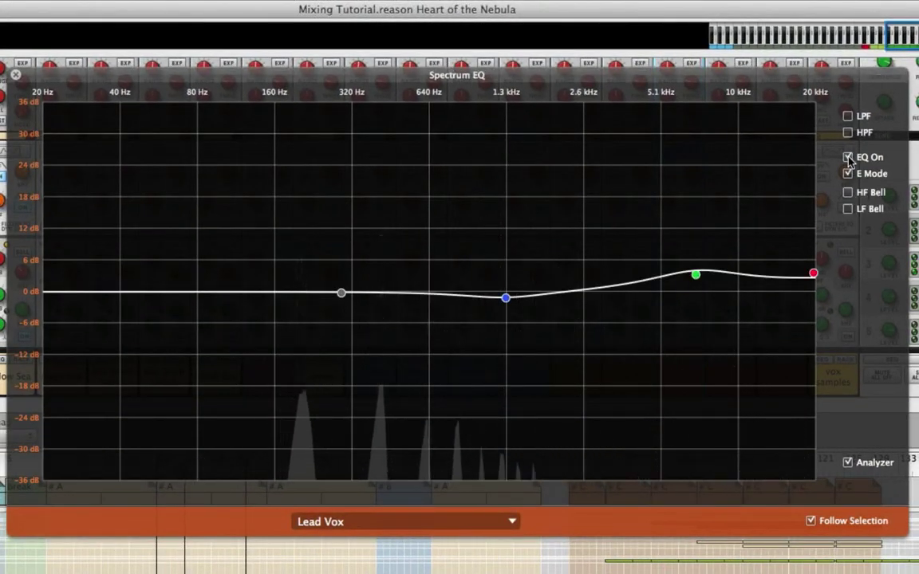
click(848, 132)
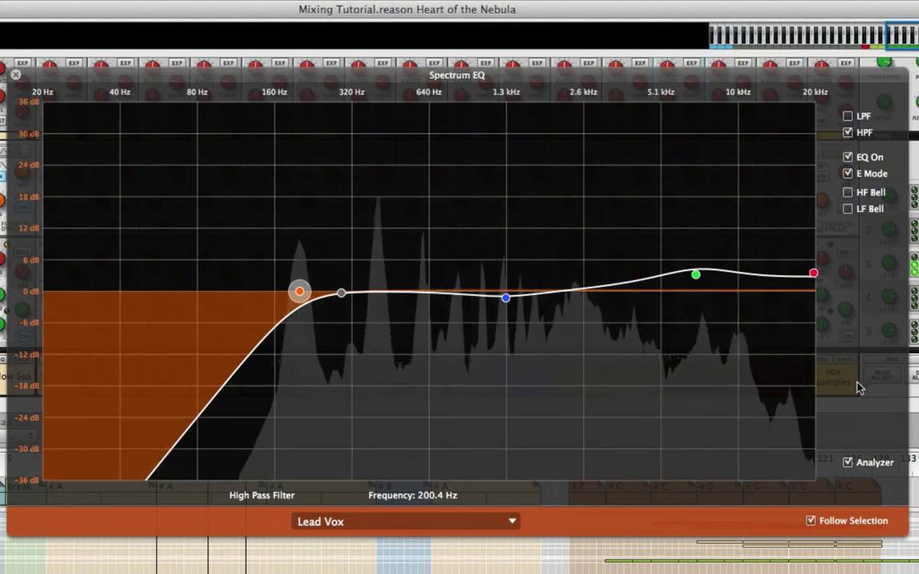
click(848, 158)
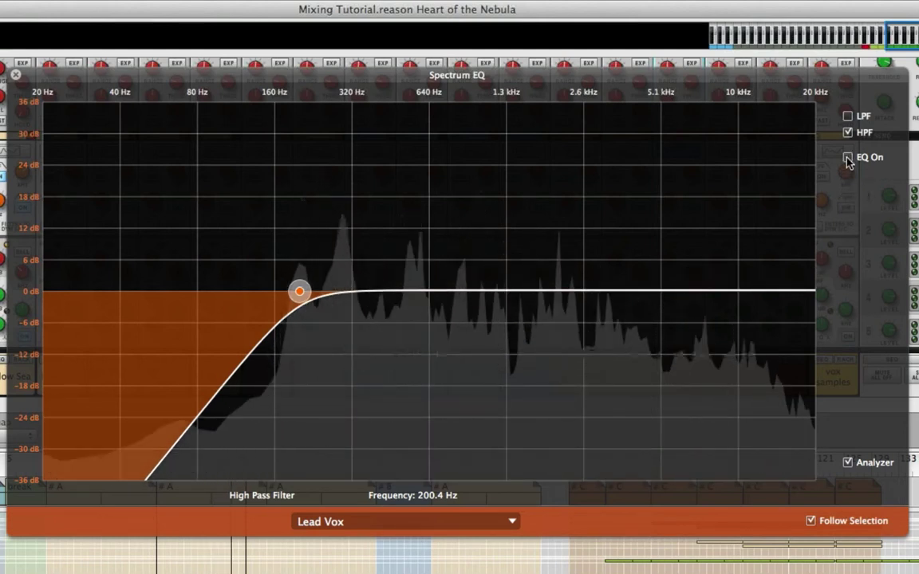
click(848, 158)
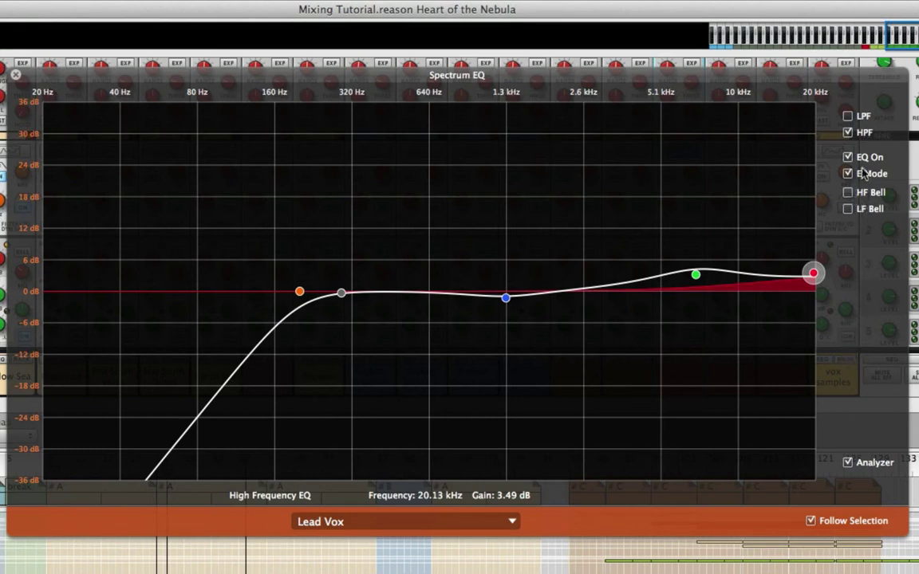
With playback running, lower the Lead Vox low-mid EQ gain to -1.59 dB at 1.28 kHz
key(space)
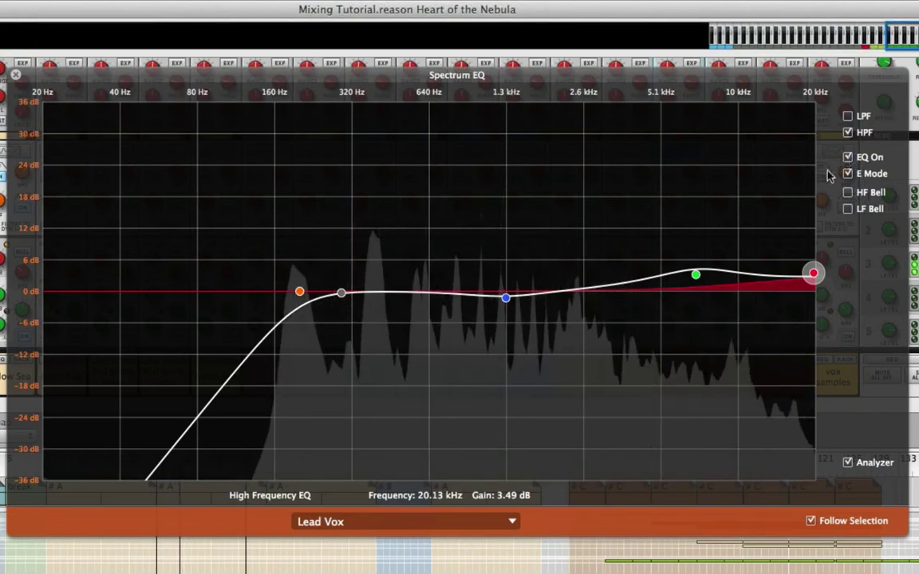
mouse_move(506, 298)
mouse_down()
mouse_move(506, 398)
mouse_move(508, 195)
mouse_move(509, 304)
mouse_up()
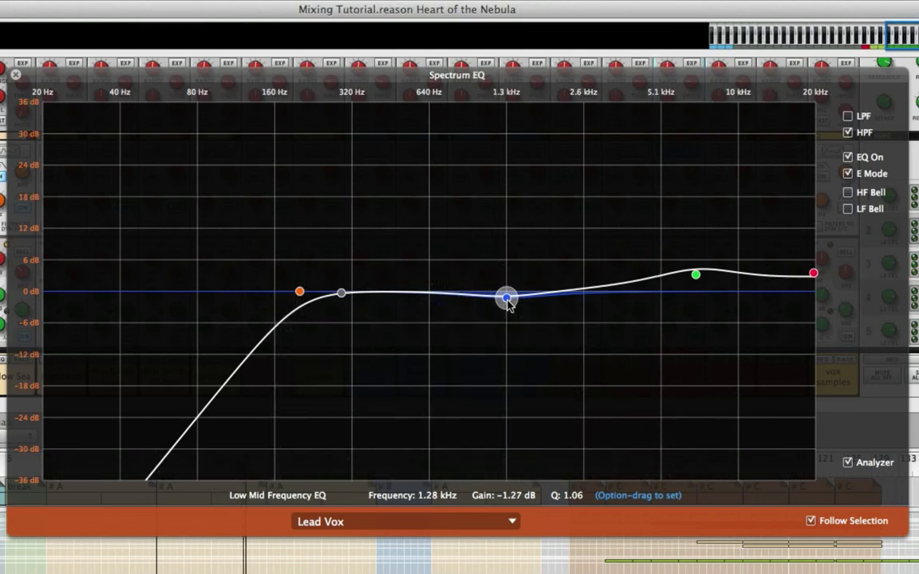
drag(509, 304, 509, 306)
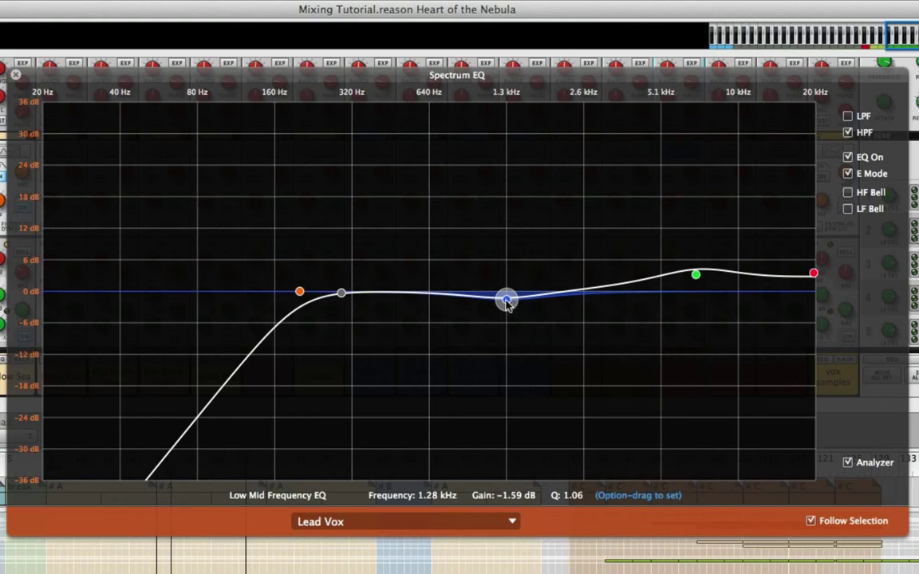
Set the Lead Vox high-mid EQ gain to 2.54 dB at 7.00 kHz and the high-frequency band to 20.08 kHz
click(696, 275)
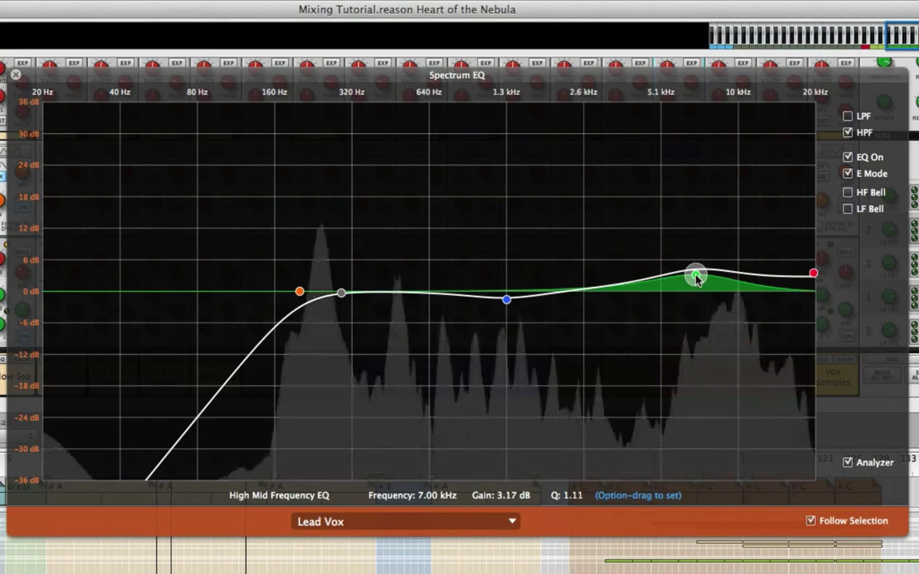
mouse_move(696, 277)
mouse_down()
mouse_move(698, 297)
mouse_move(696, 208)
mouse_move(699, 279)
mouse_up()
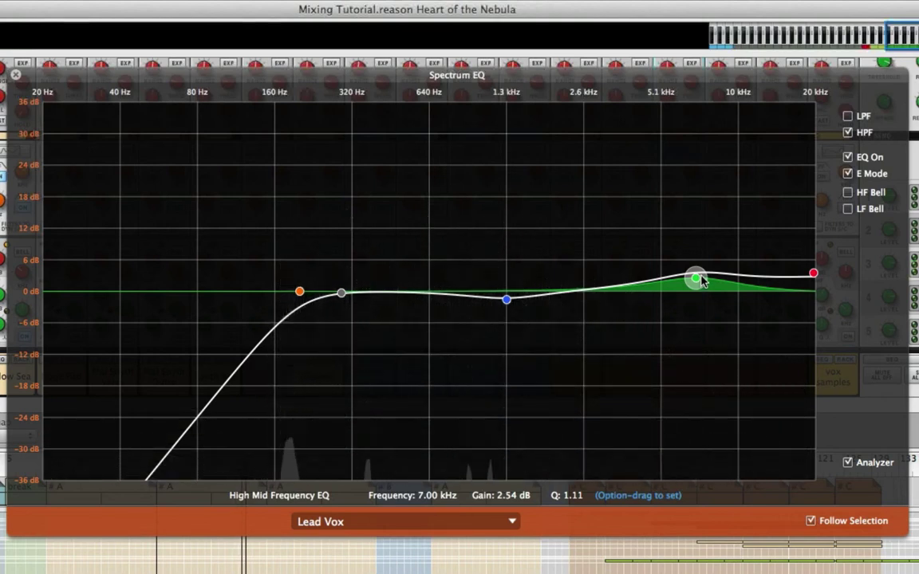
click(813, 273)
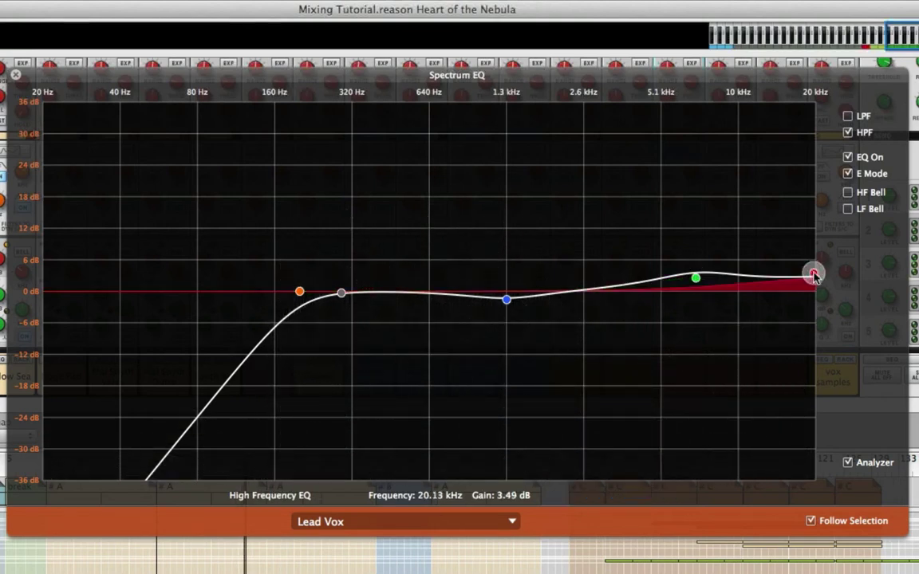
mouse_move(813, 273)
mouse_down()
mouse_move(813, 264)
mouse_move(813, 291)
mouse_move(814, 261)
mouse_move(813, 291)
mouse_move(813, 274)
mouse_up()
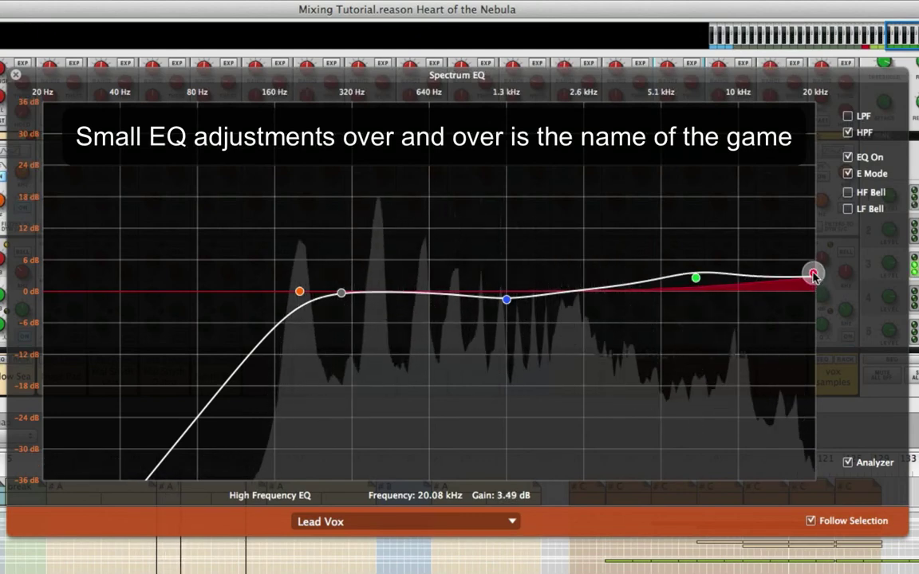
Compare the lead vocal with the EQ bypassed and active, and select the high-frequency band
click(848, 157)
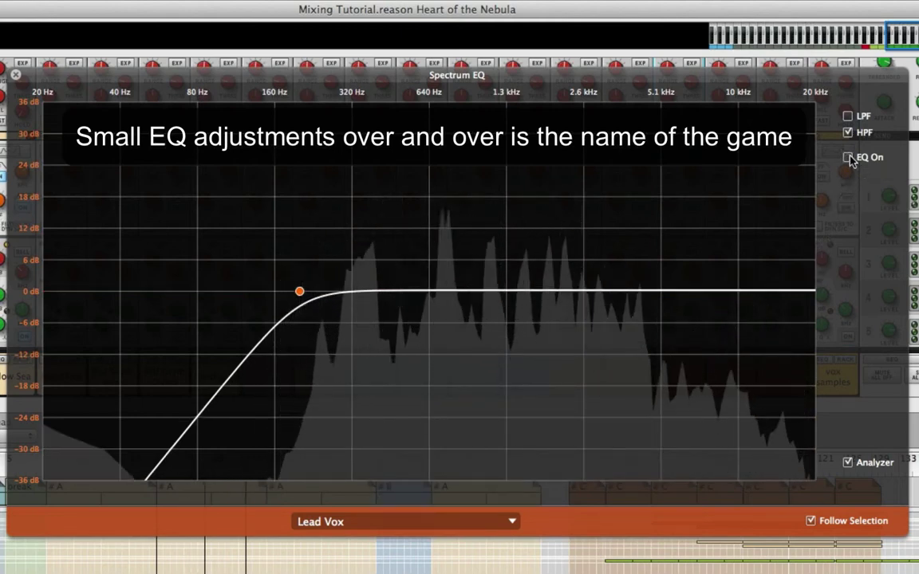
click(849, 158)
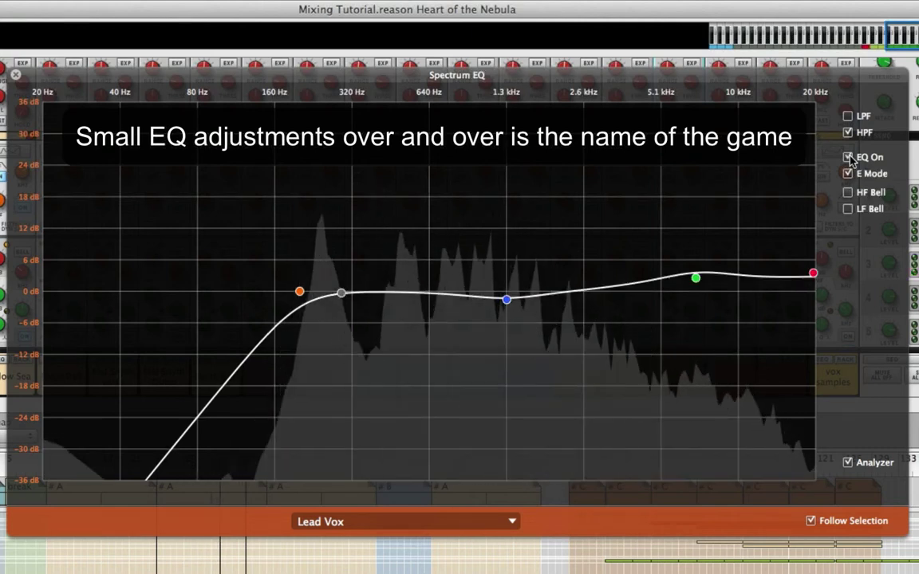
click(849, 157)
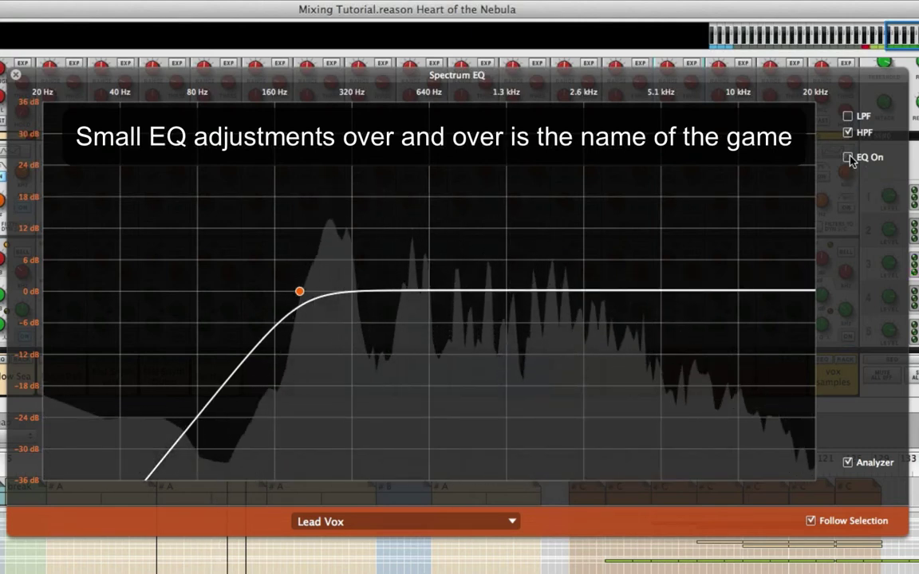
click(849, 157)
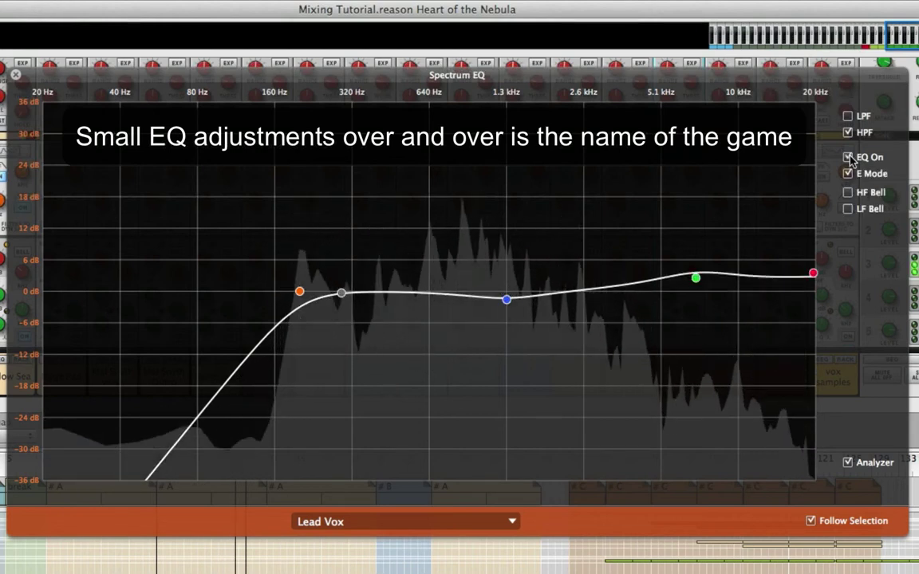
click(813, 272)
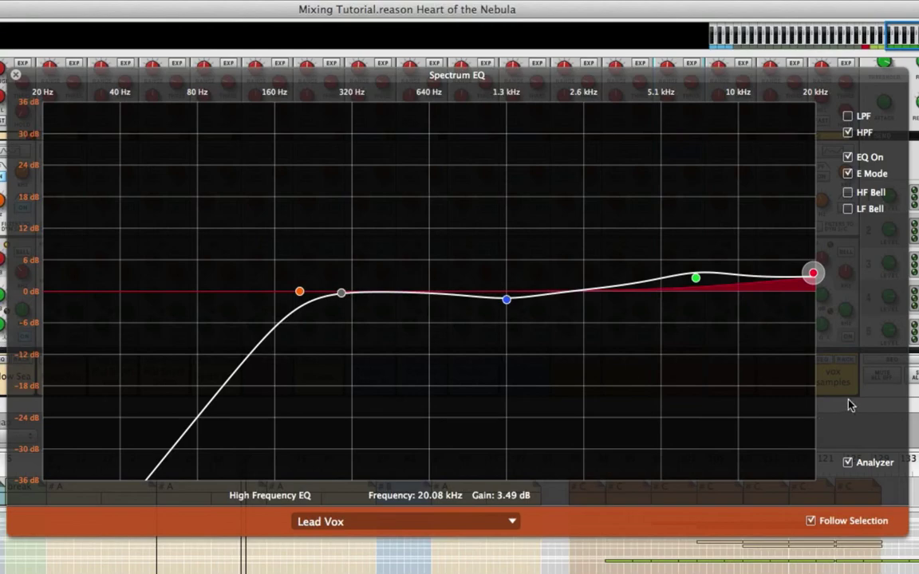
Close the Spectrum EQ and lower the level of send 6 on the Lead Vox channel
click(16, 75)
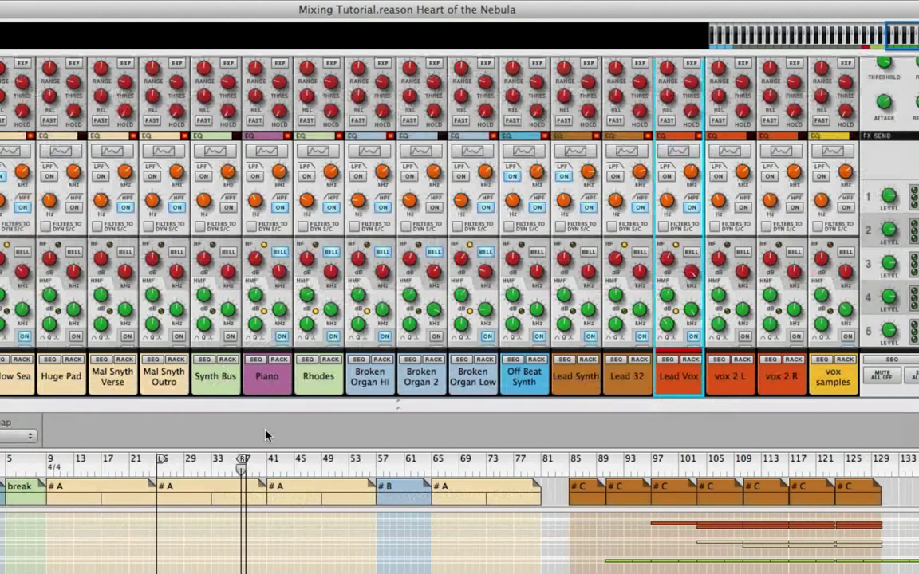
scroll(684, 208, up, 6)
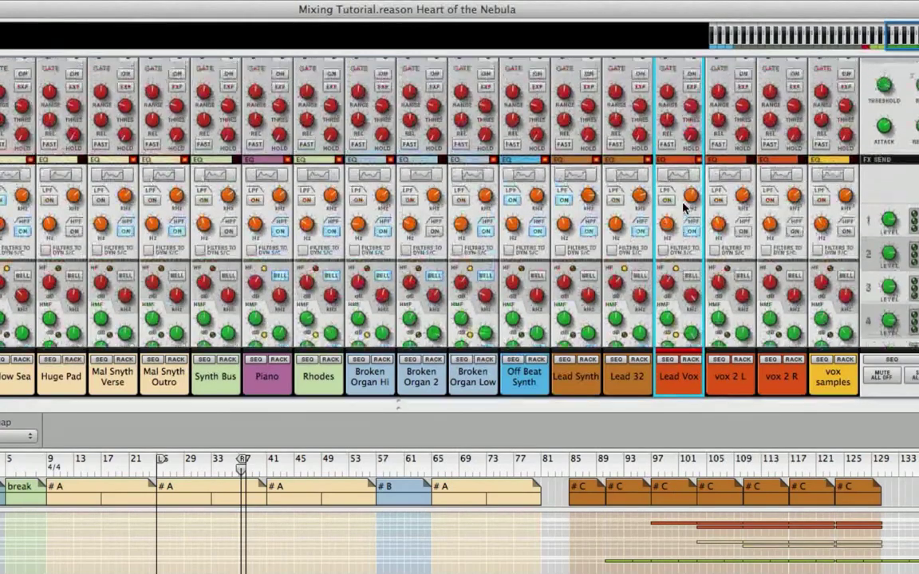
scroll(684, 207, down, 3)
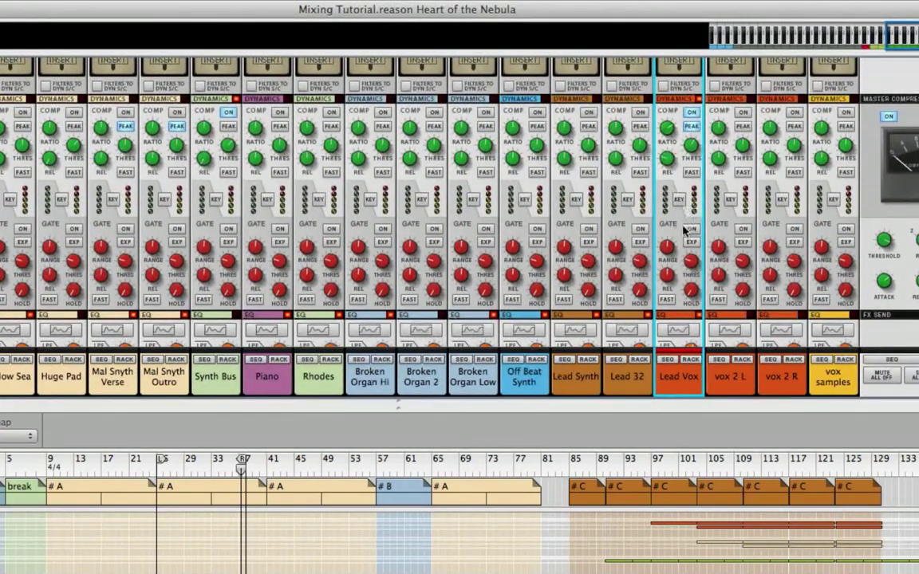
scroll(684, 228, down, 5)
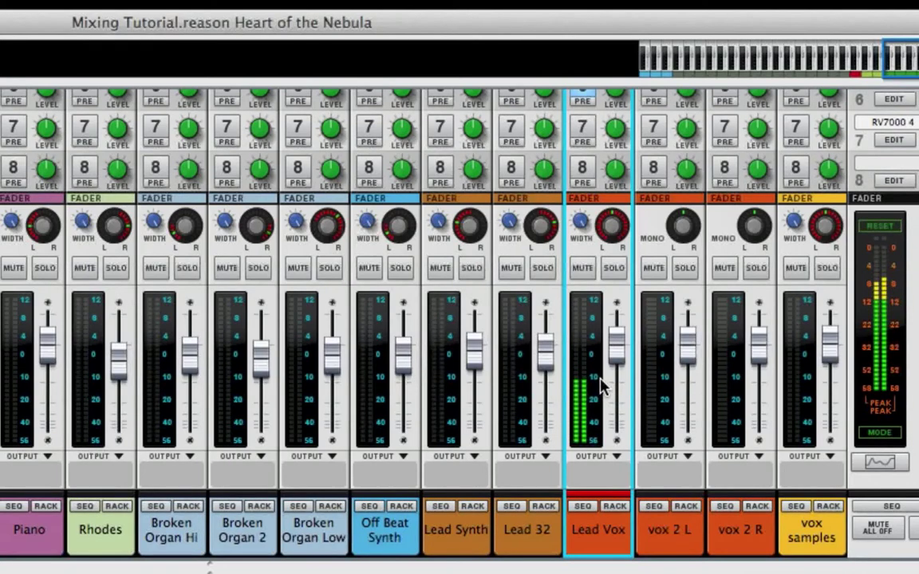
scroll(600, 386, up, 3)
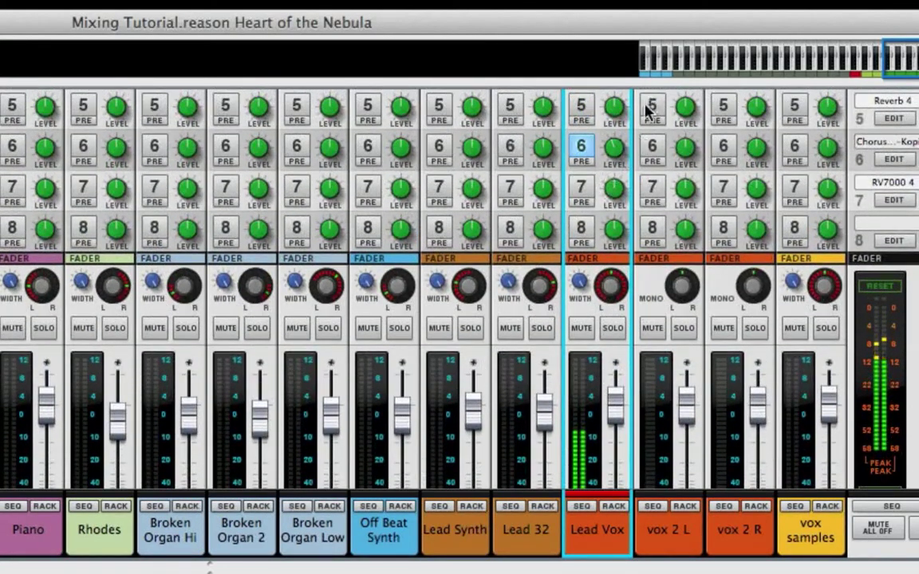
drag(611, 152, 611, 160)
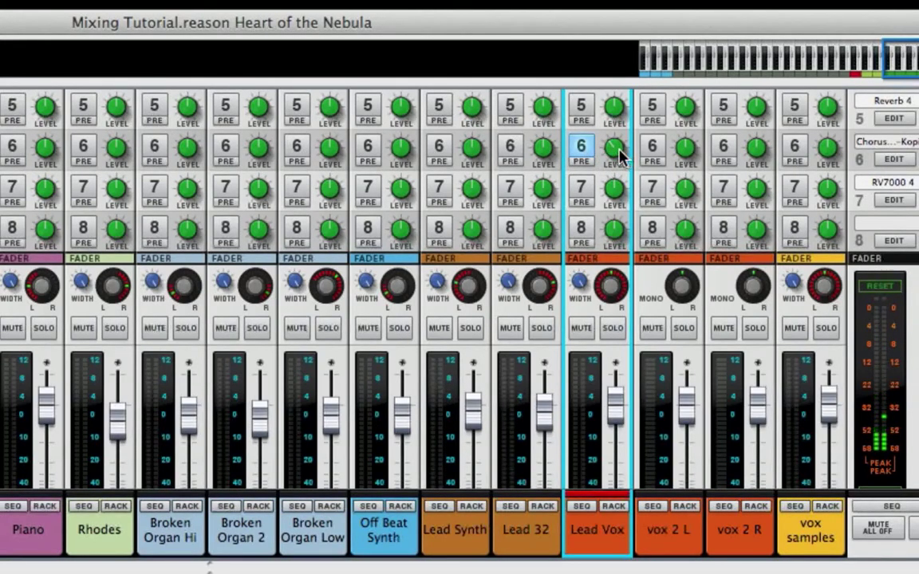
mouse_move(613, 149)
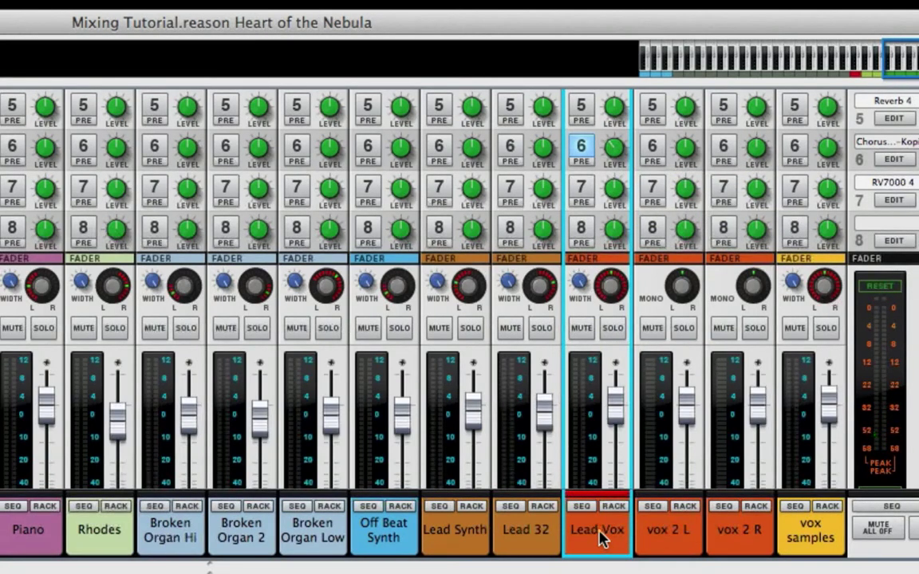
Select the vox 2 L and vox 2 R channels together and route them to a new output bus
click(678, 542)
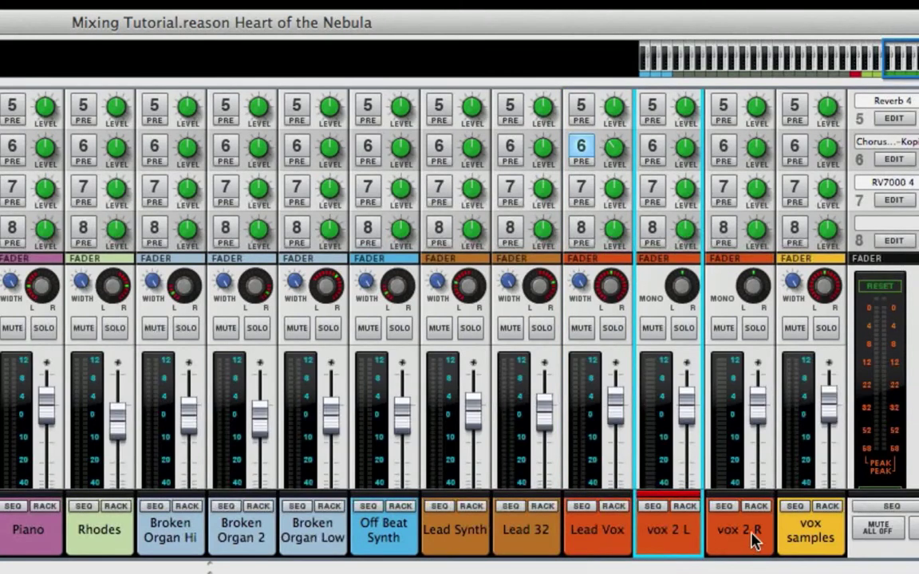
click(754, 541)
shift+click(666, 538)
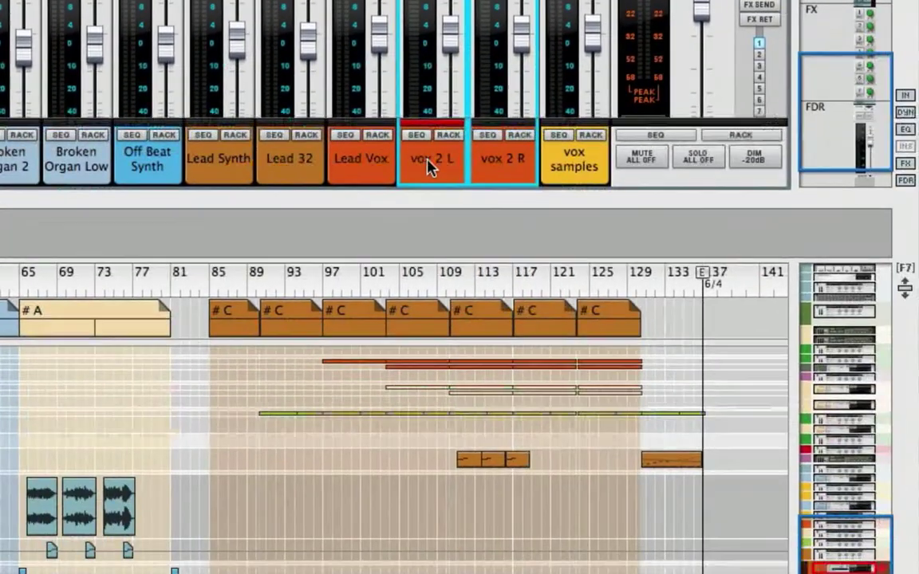
right_click(667, 539)
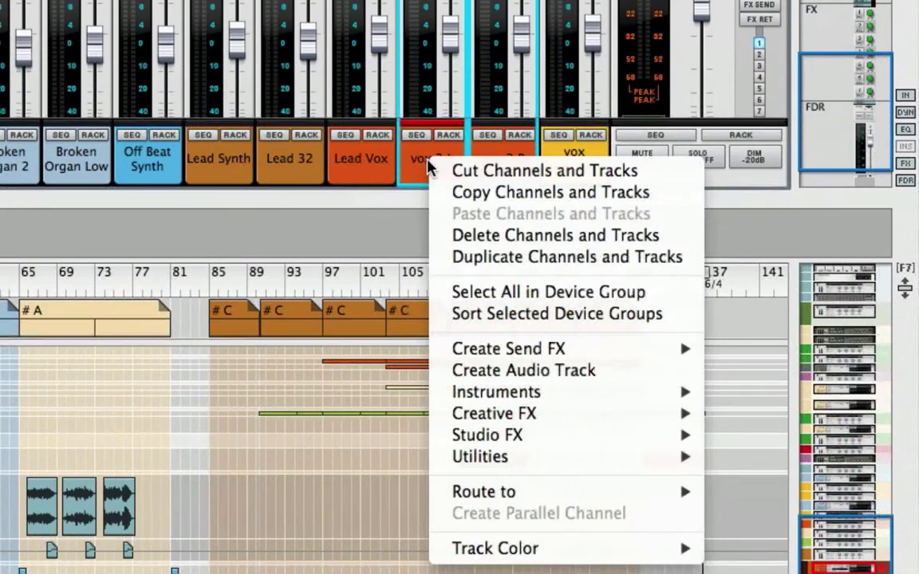
mouse_move(481, 492)
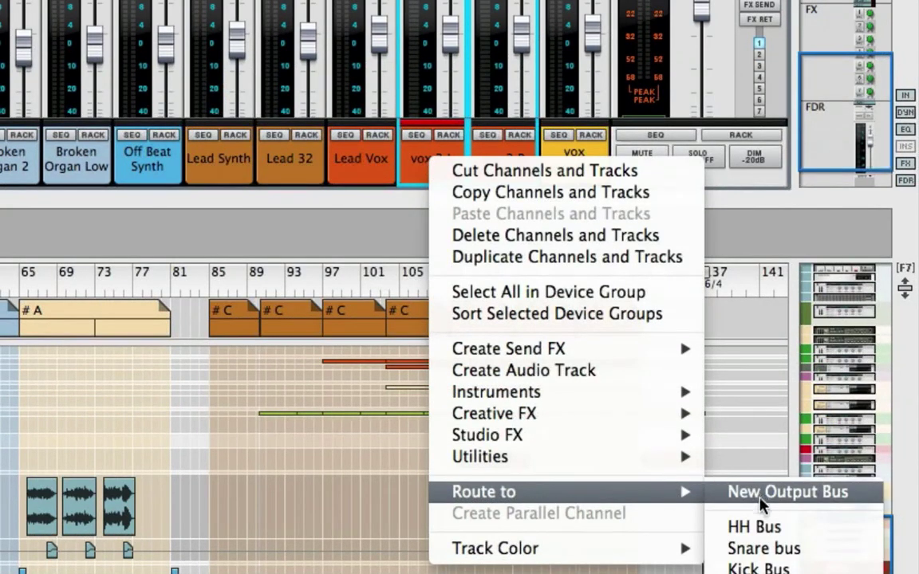
click(762, 504)
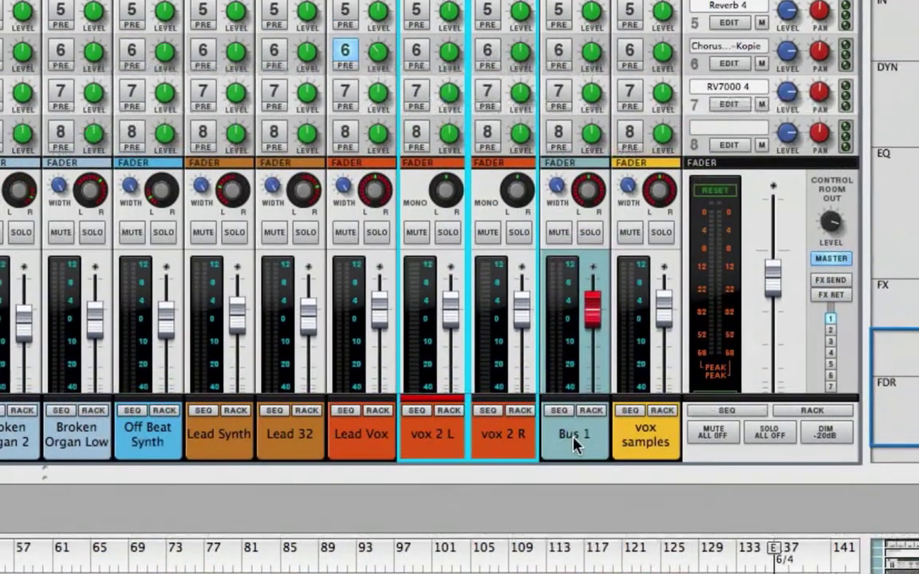
Rename the new output bus as Vox 2 Bus
click(575, 441)
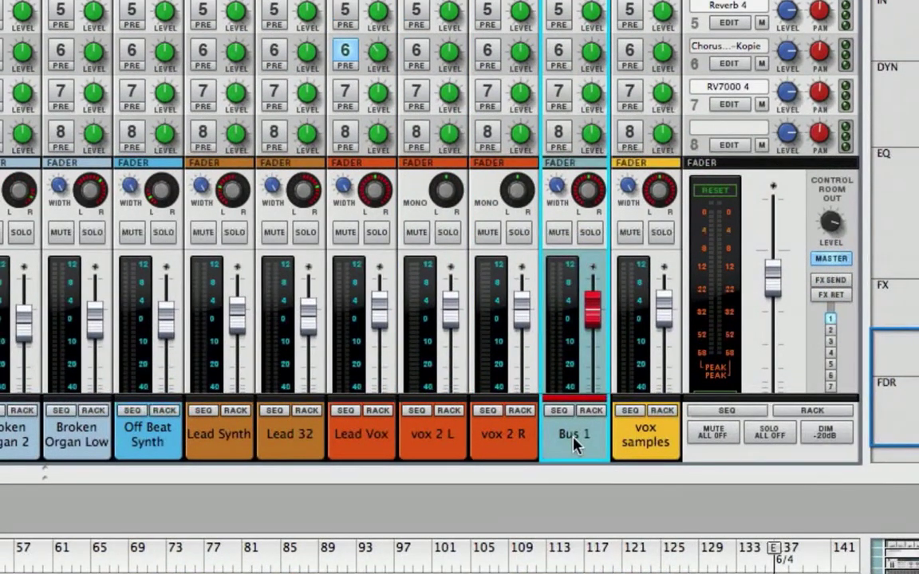
double_click(573, 440)
text(Vox 2)
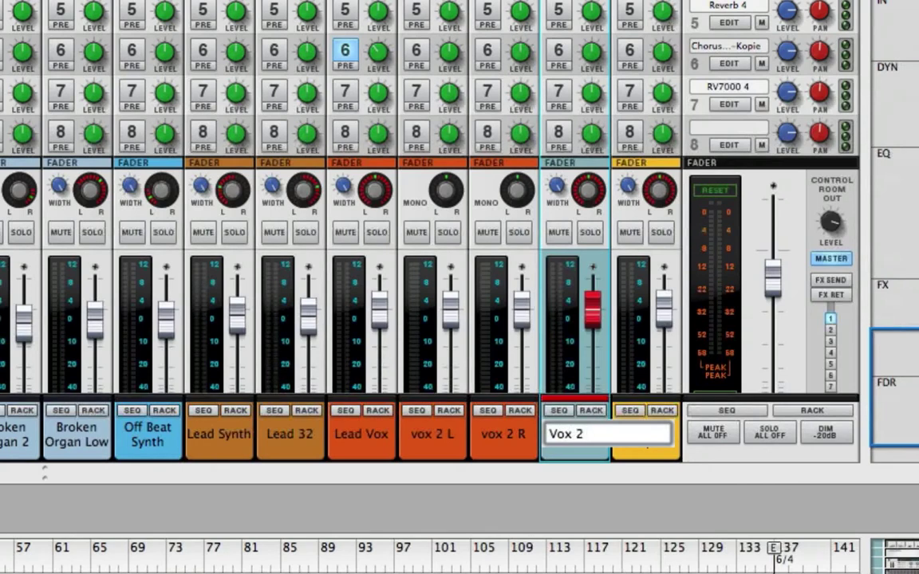
key(Return)
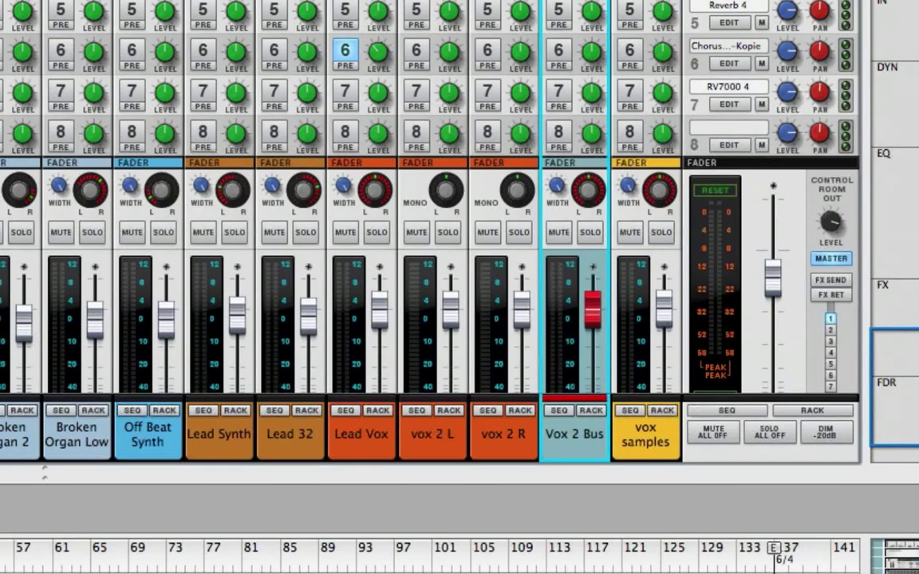
Set the track color of Vox 2 Bus to Orange and that of the Lead Vox channel to blue
right_click(578, 459)
mouse_move(263, 251)
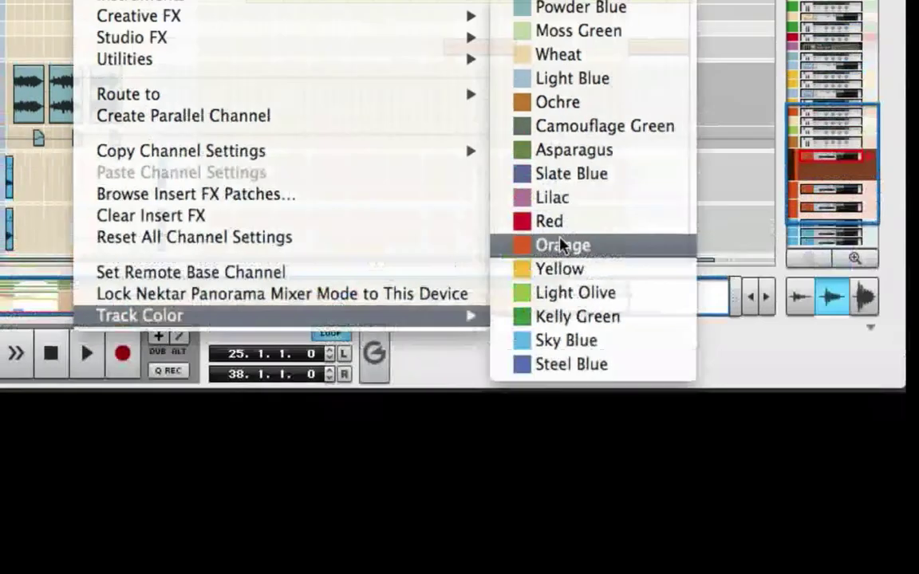
click(556, 174)
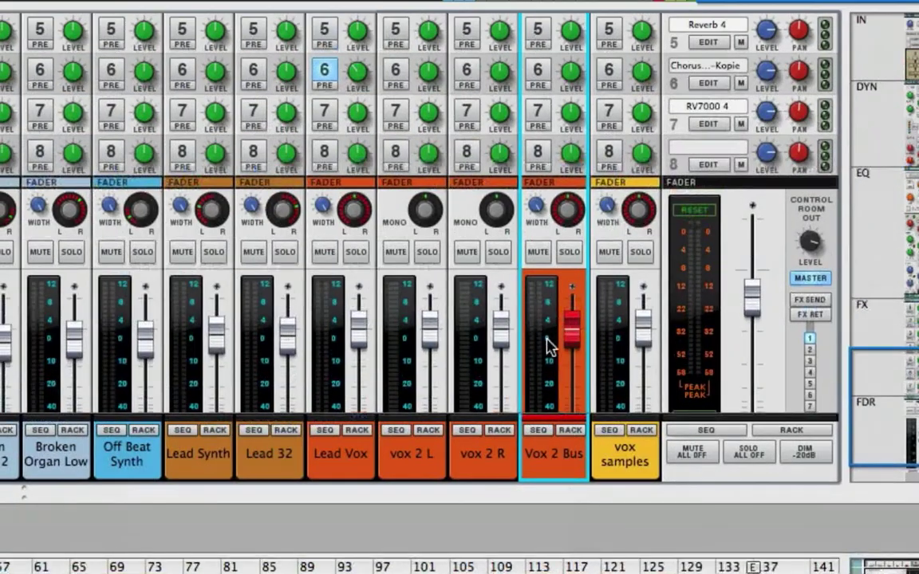
scroll(547, 344, down, 2)
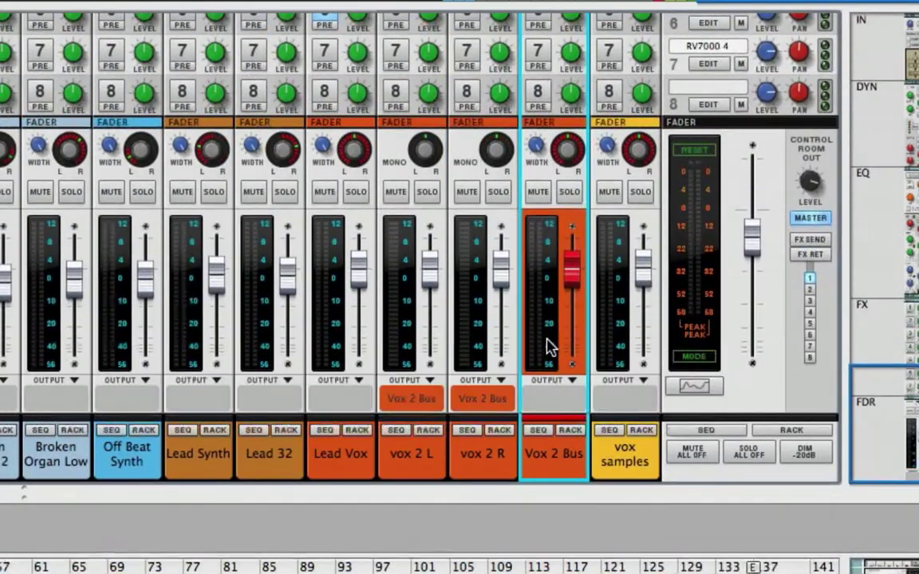
click(345, 467)
right_click(345, 467)
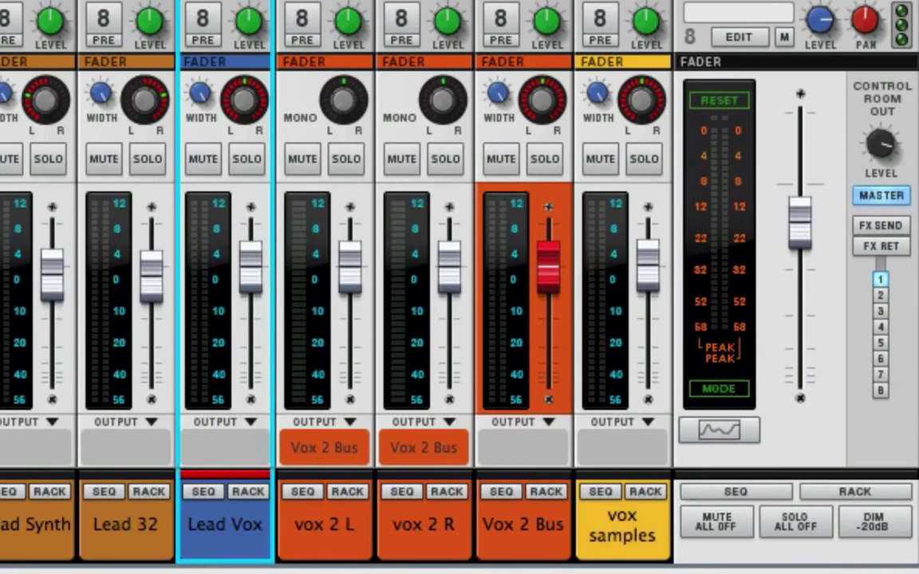
Pan the vox 2 L channel to -22 and the vox 2 R channel to the opposite side
scroll(528, 395, up, 2)
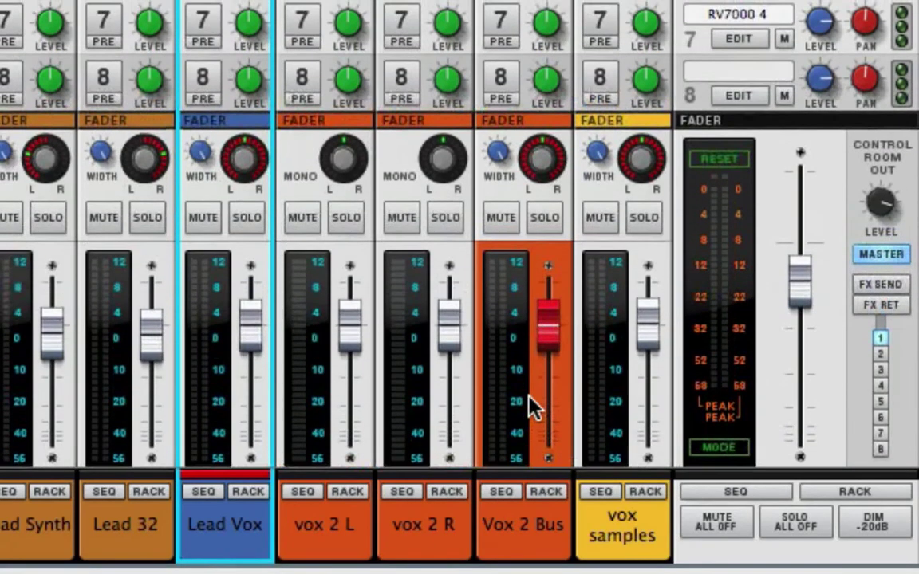
scroll(528, 396, down, 2)
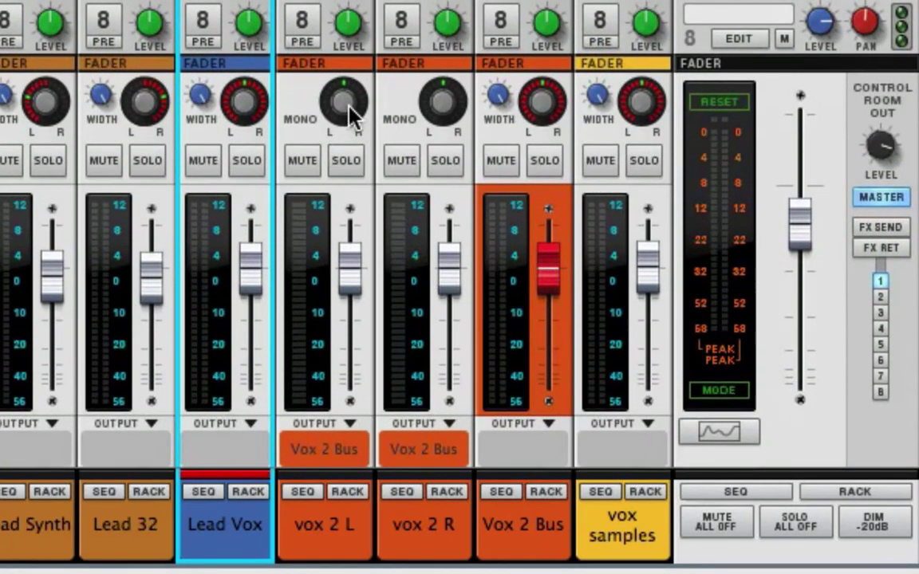
drag(348, 106, 346, 117)
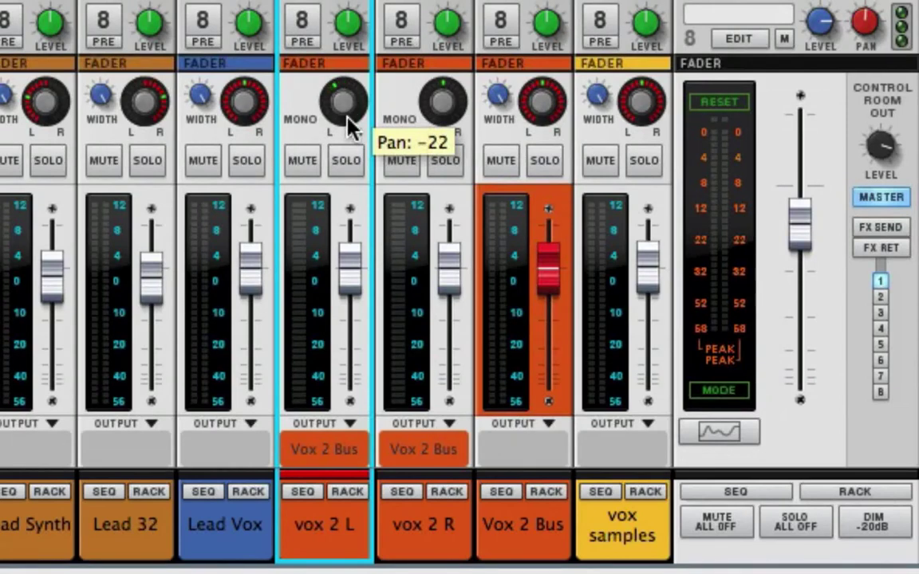
drag(436, 104, 430, 100)
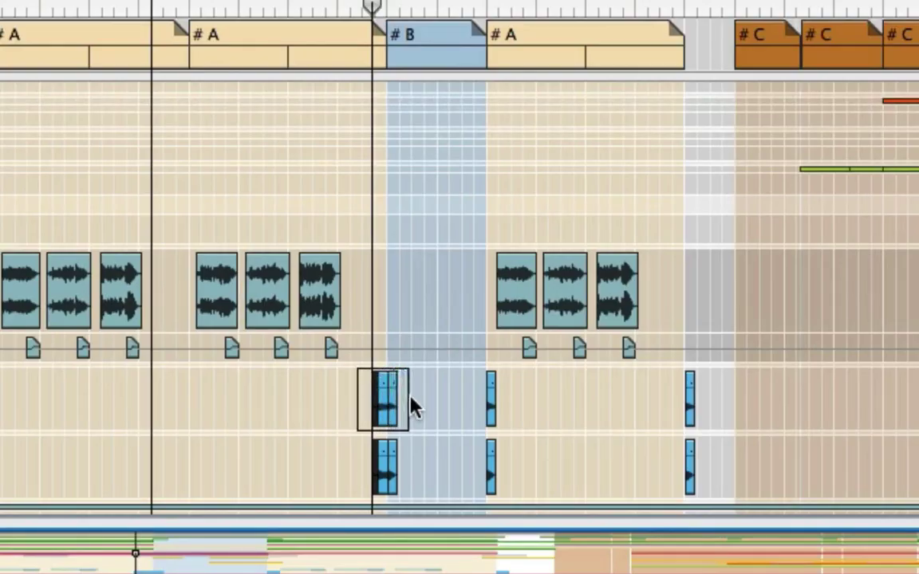
Start the playback loop just before the backing vocal clips at section B, with the left locator at bar 55
key(space)
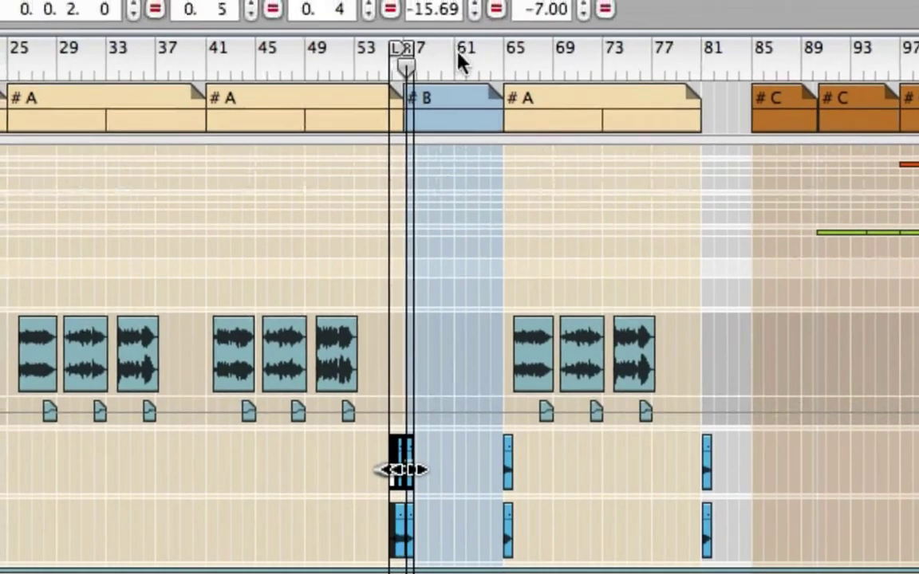
key(h)
key(h)
key(h)
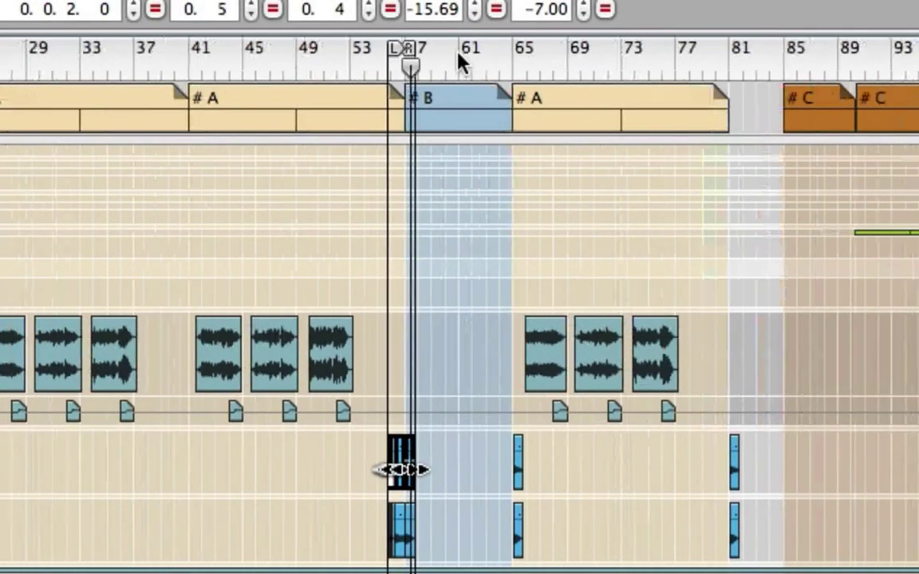
key(h)
key(h)
key(h)
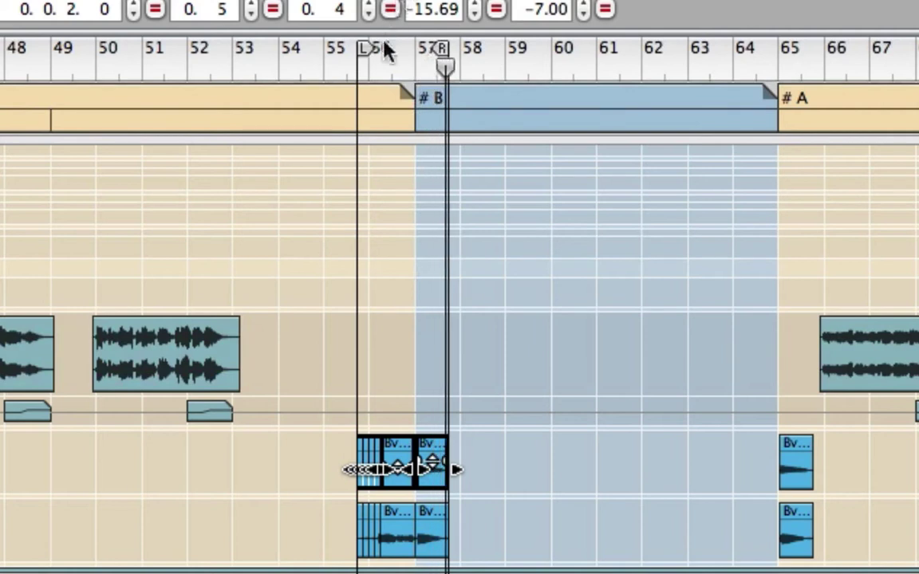
drag(365, 48, 339, 48)
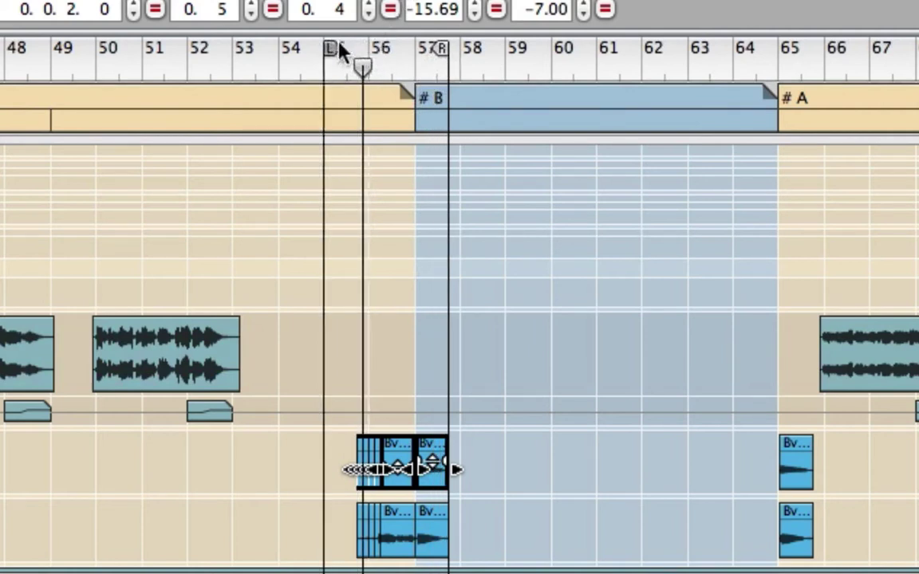
Extend the loop's right locator to just past the start of bar 58 and move the song position near bar 55
drag(442, 49, 443, 50)
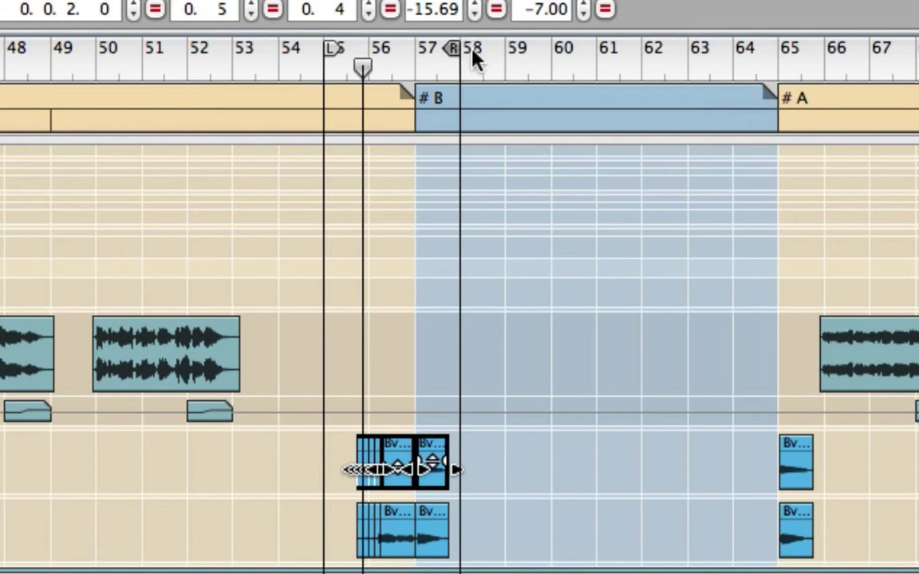
mouse_move(471, 49)
mouse_down()
mouse_move(500, 68)
mouse_move(475, 70)
mouse_up()
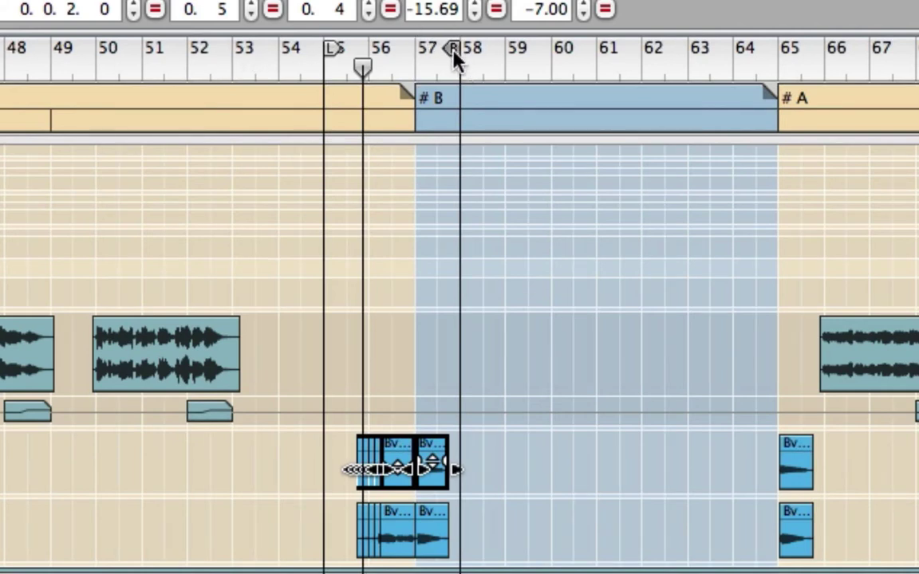
drag(452, 48, 469, 59)
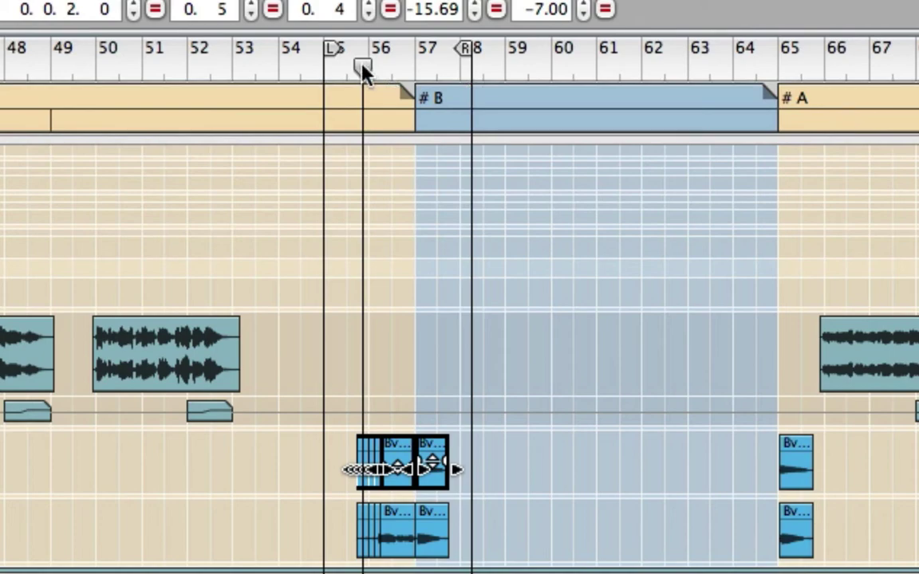
drag(363, 71, 337, 75)
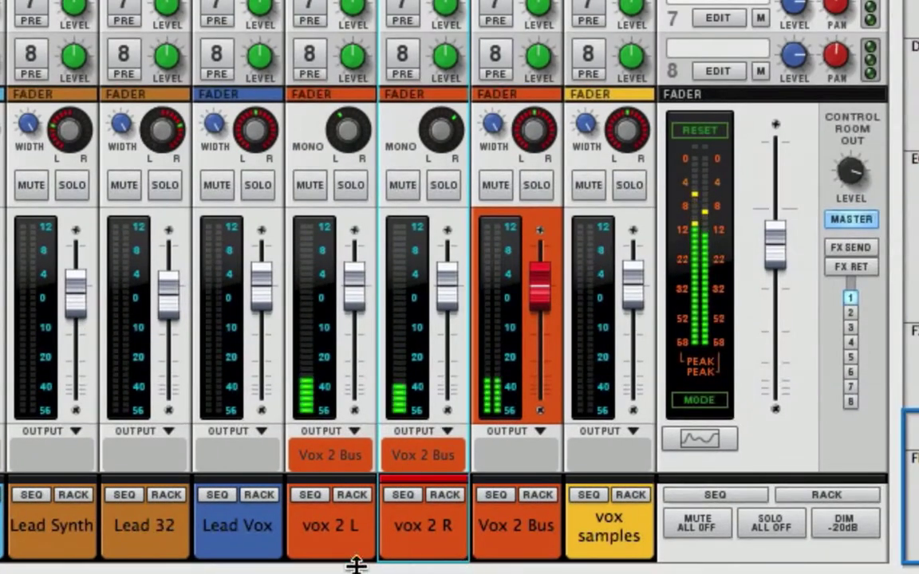
During playback, compare vox 2 L centred with it panned, and leave it panned somewhat further left than -22
mouse_move(351, 137)
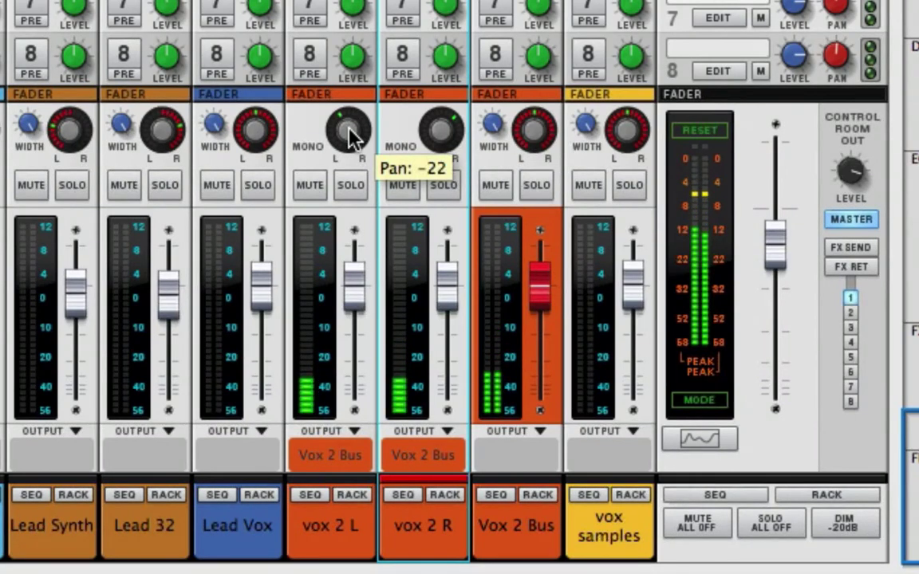
shift+click(351, 137)
mouse_move(439, 136)
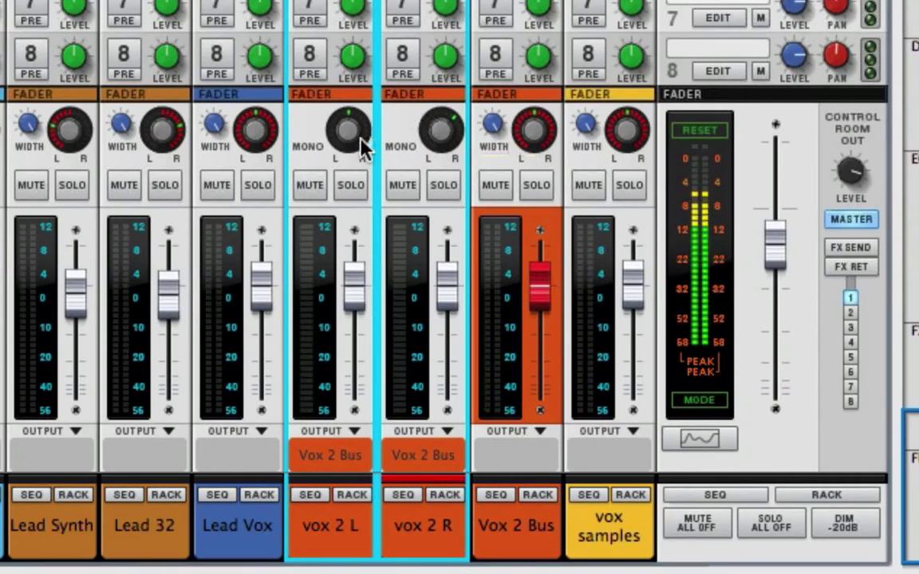
mouse_move(353, 138)
drag(350, 129, 349, 150)
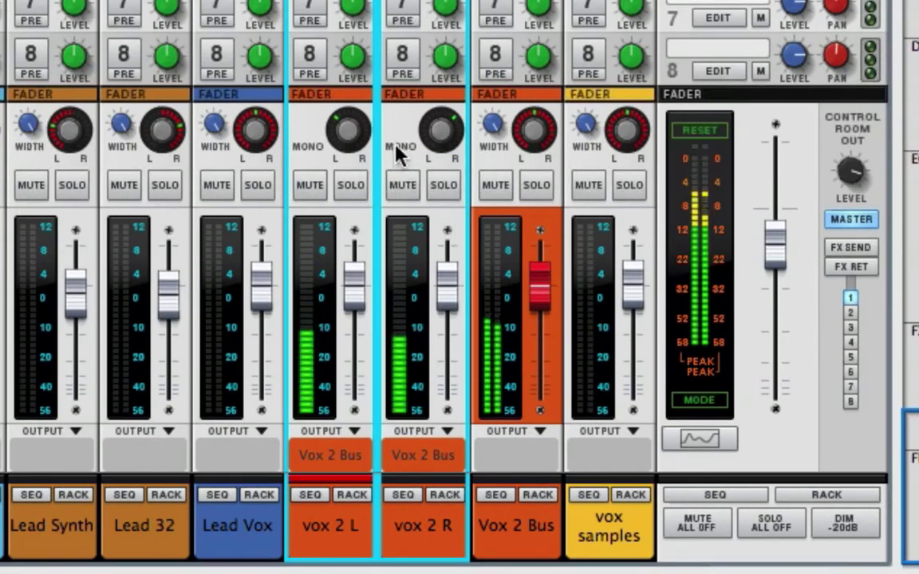
scroll(397, 153, up, 10)
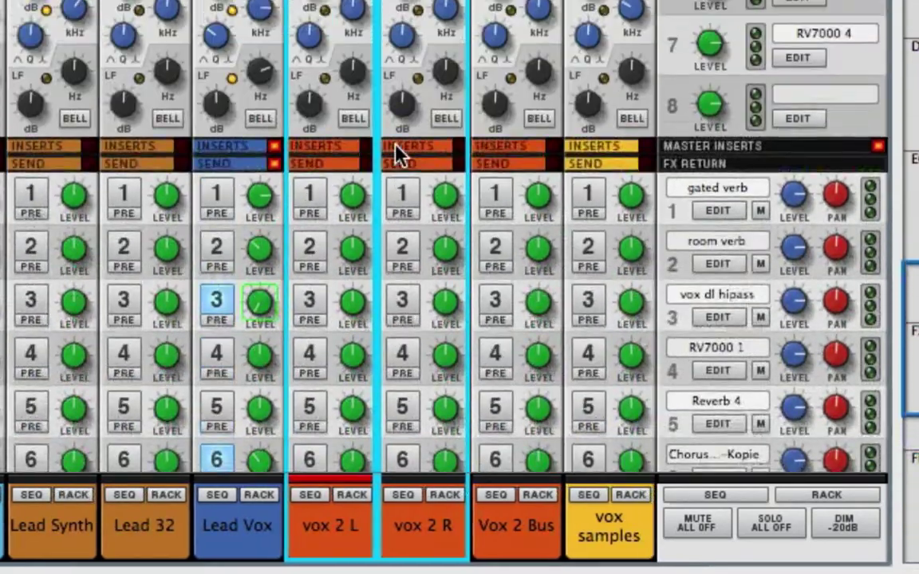
Open the Vox 2 Bus spectrum EQ during playback and enable its EQ, high-pass filter and low-pass filter
scroll(398, 156, up, 8)
scroll(396, 154, down, 2)
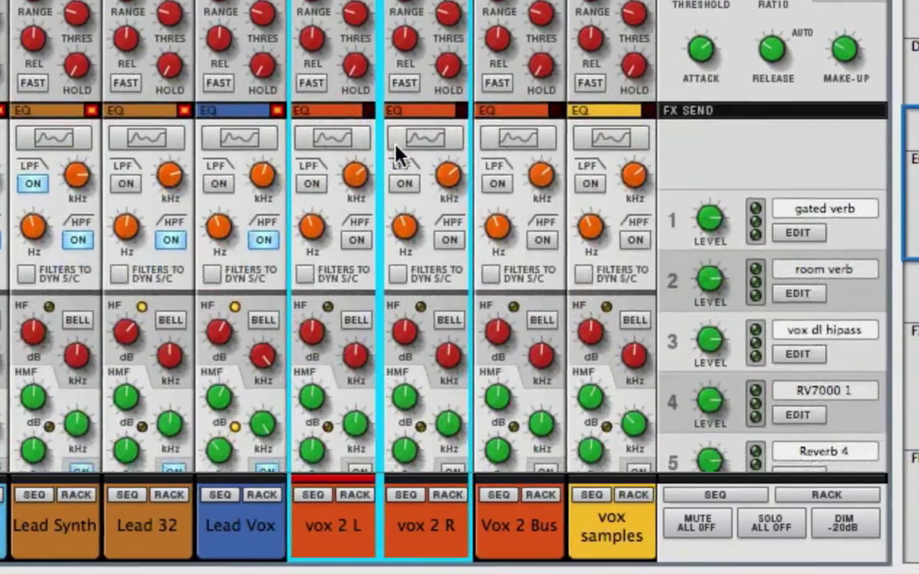
click(530, 110)
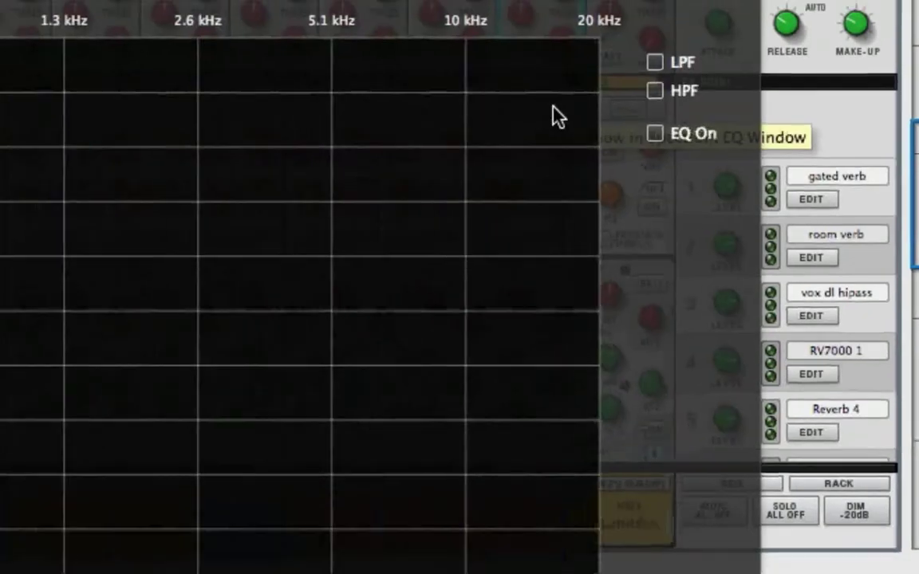
key(space)
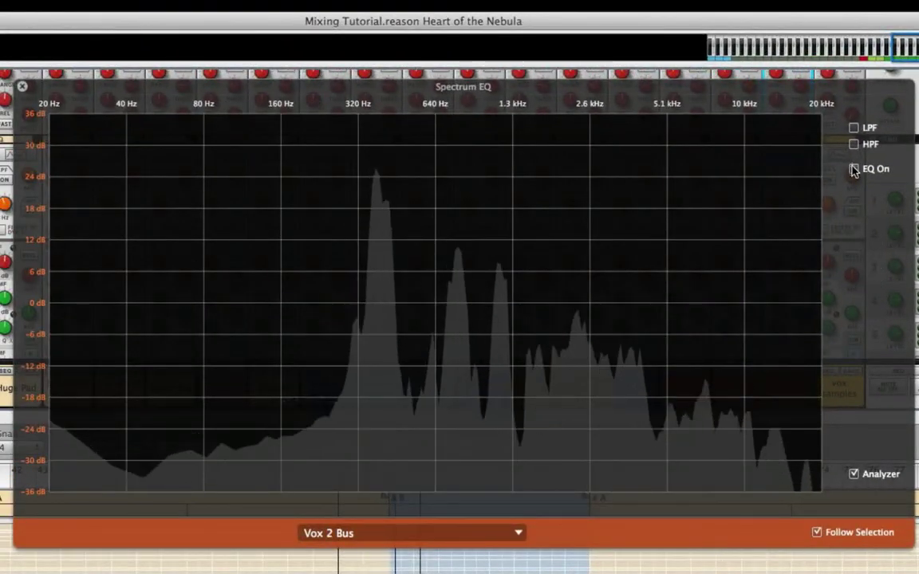
click(854, 170)
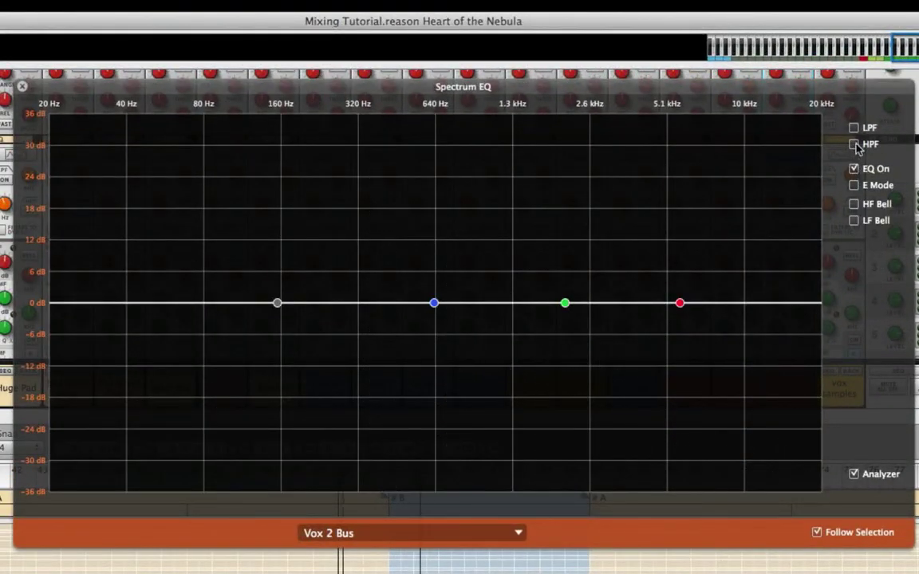
click(854, 144)
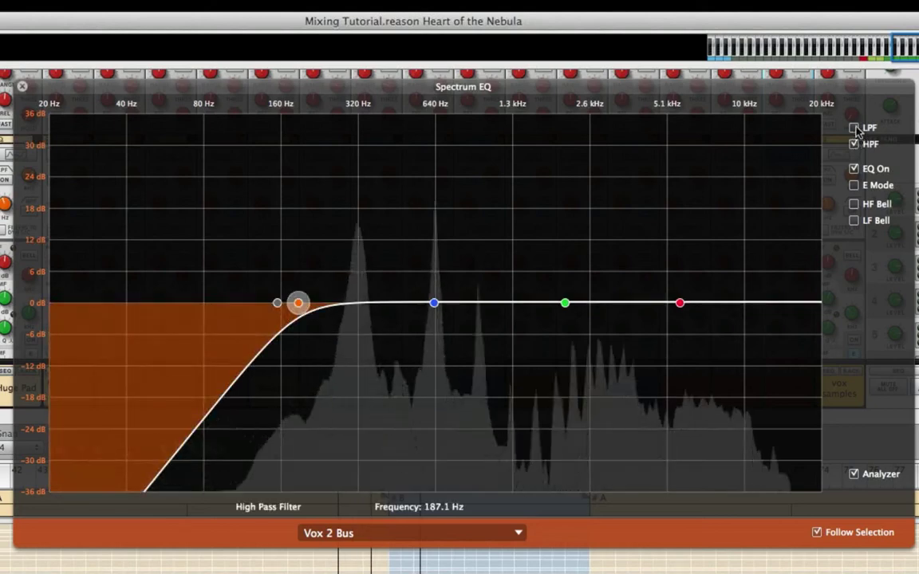
click(854, 128)
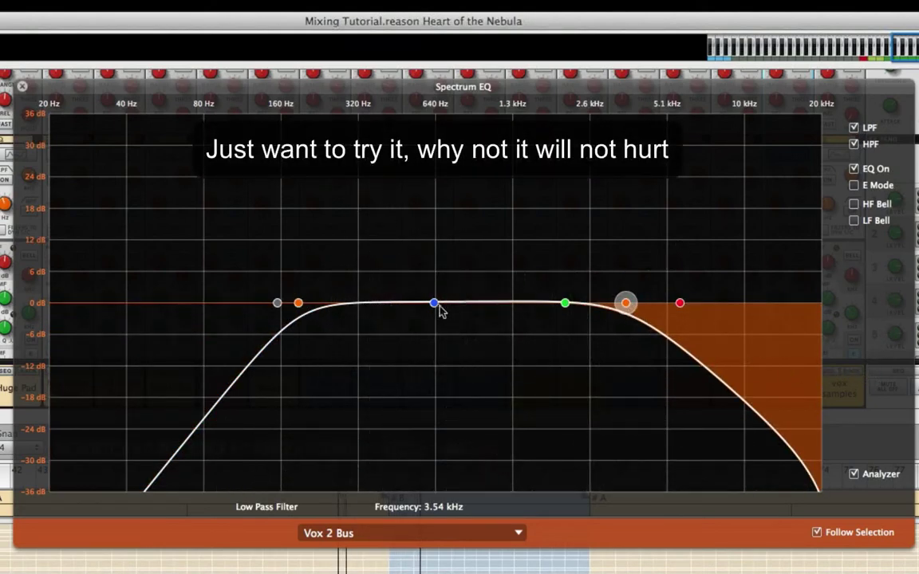
Enable E Mode on the Vox 2 Bus EQ and boost its low-mid band by about 1.6 dB at about 641 Hz
drag(439, 306, 511, 298)
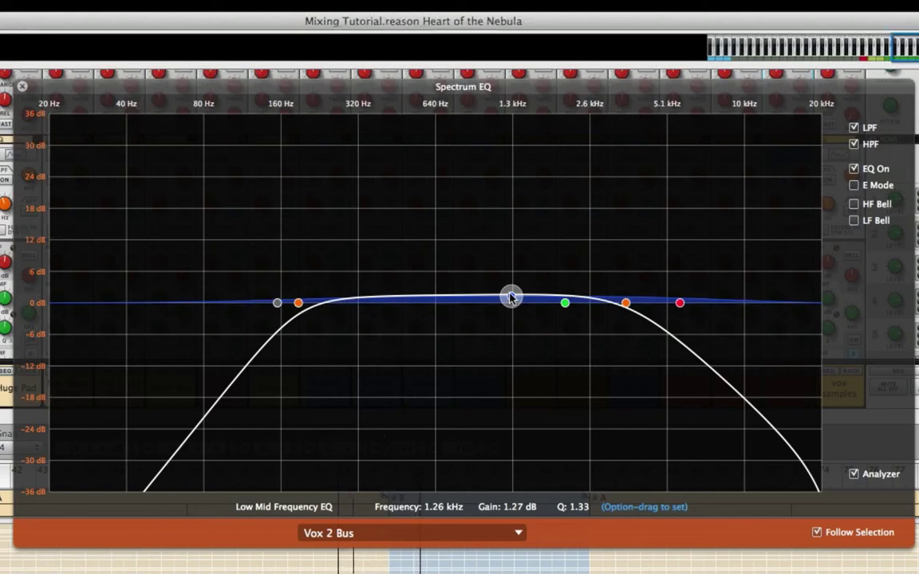
drag(511, 298, 512, 299)
click(855, 186)
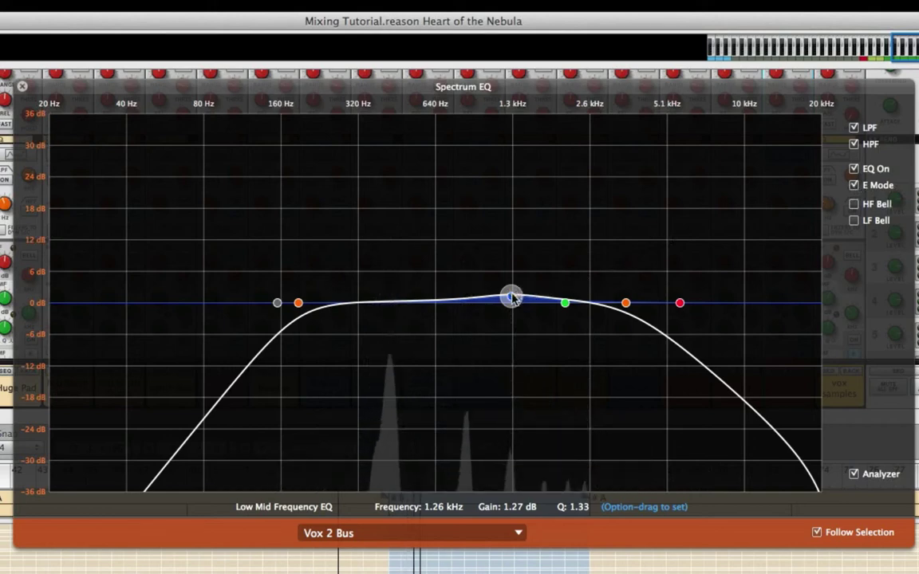
drag(511, 297, 435, 288)
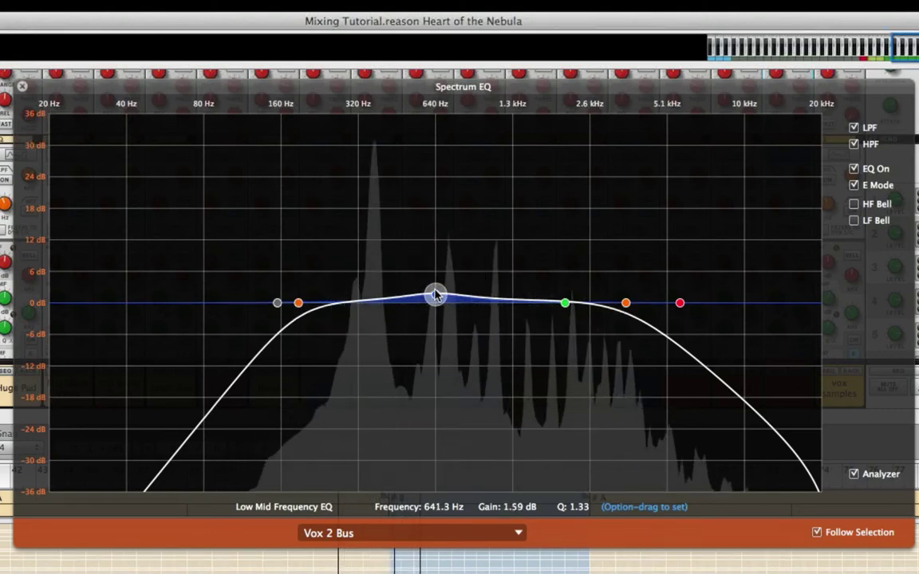
Move the low-pass filter to about 6 kHz and boost the high-mid band by about 2.2 dB at about 3.96 kHz
click(564, 304)
drag(625, 303, 685, 305)
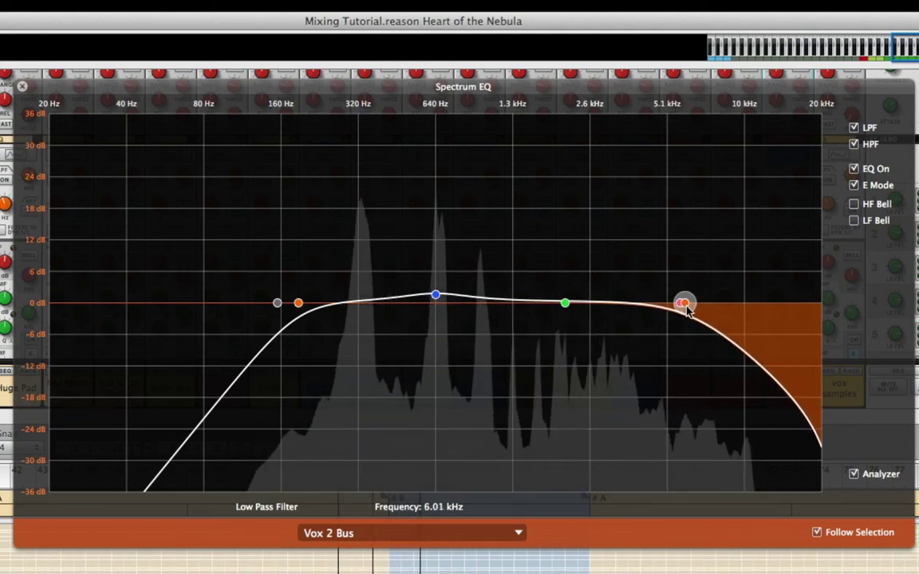
drag(564, 304, 639, 295)
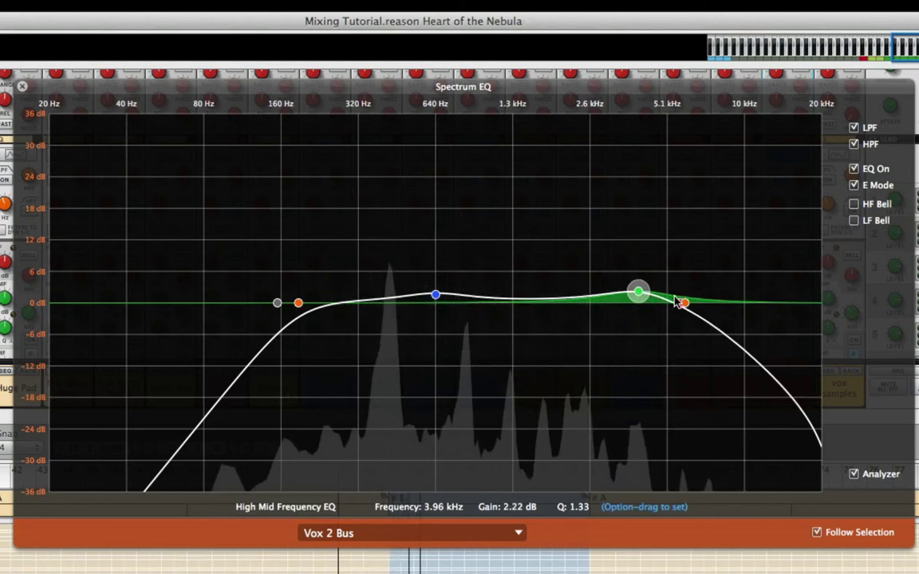
Open the low-pass filter up and switch it off, and boost the high-frequency band by about 1.6 dB at about 10.5 kHz
drag(706, 308, 806, 304)
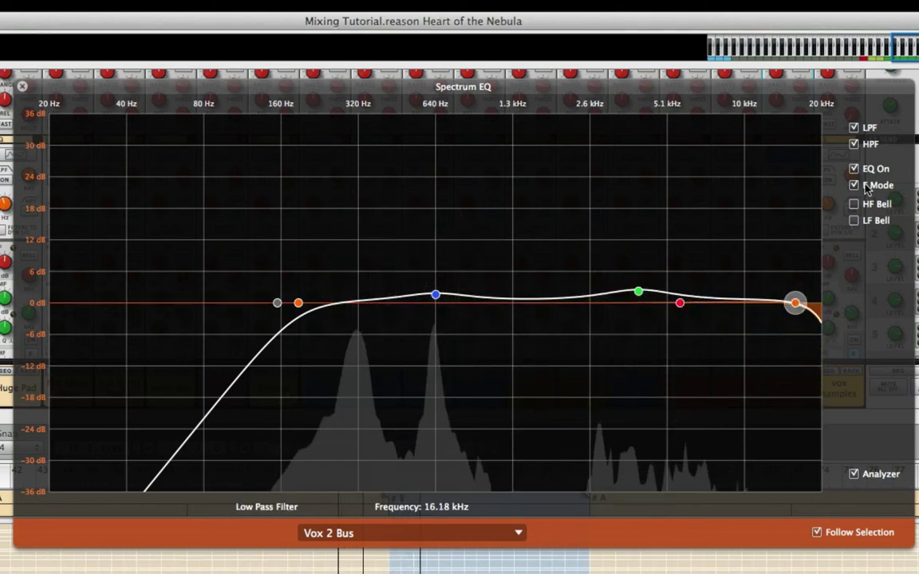
click(854, 128)
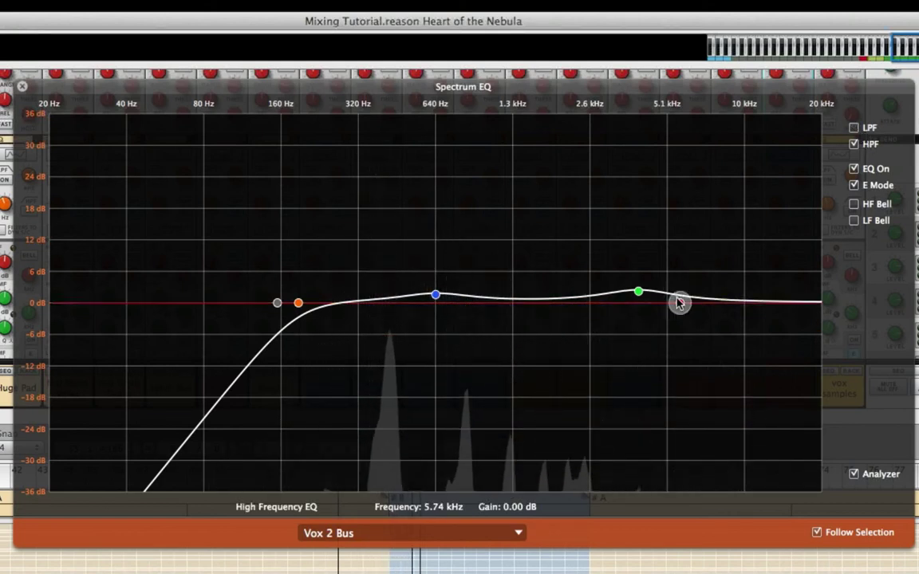
drag(679, 303, 748, 295)
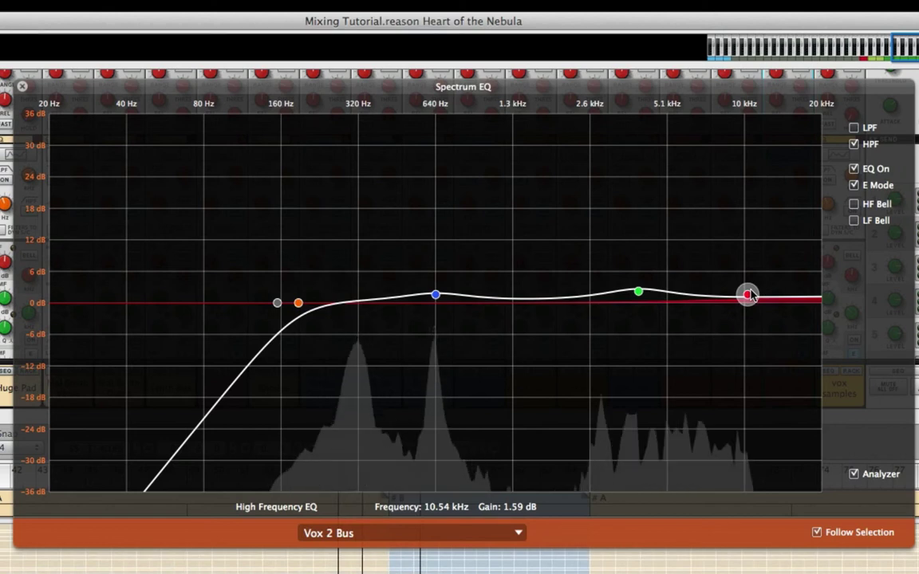
Compare the Vox 2 Bus with its EQ bypassed and enabled, and close the spectrum EQ window
click(853, 169)
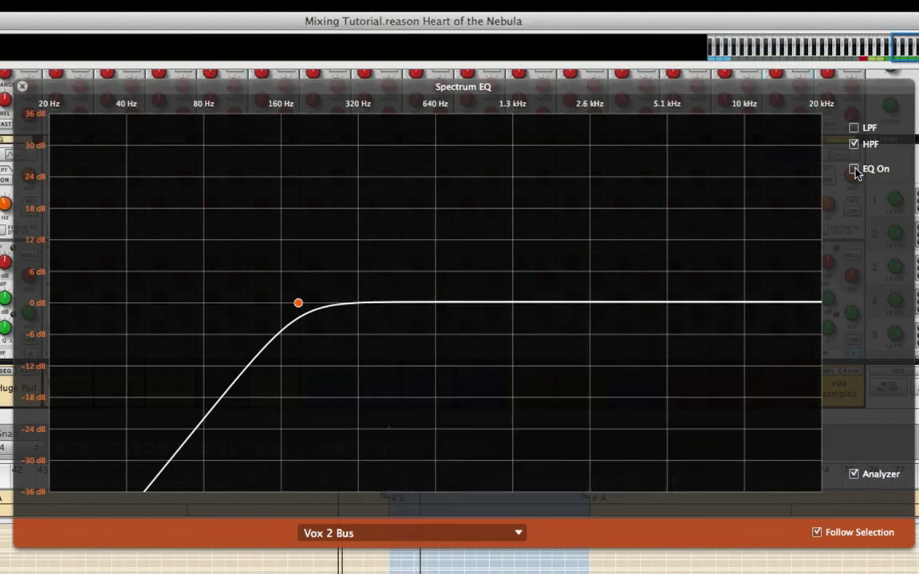
click(854, 169)
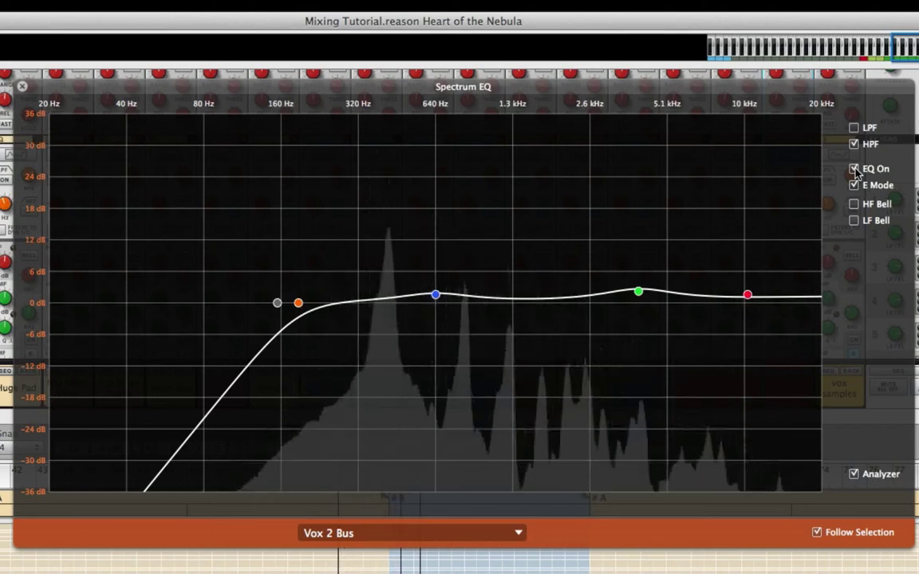
click(23, 87)
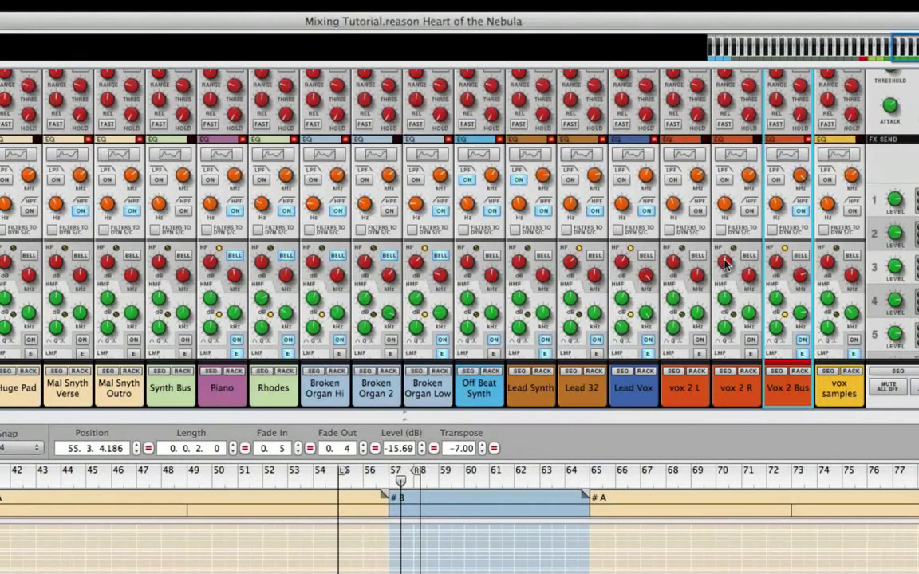
Enable the Vox 2 Bus compressor with a raised ratio and a shorter release, comparing it bypassed and leaving it on
scroll(726, 266, down, 5)
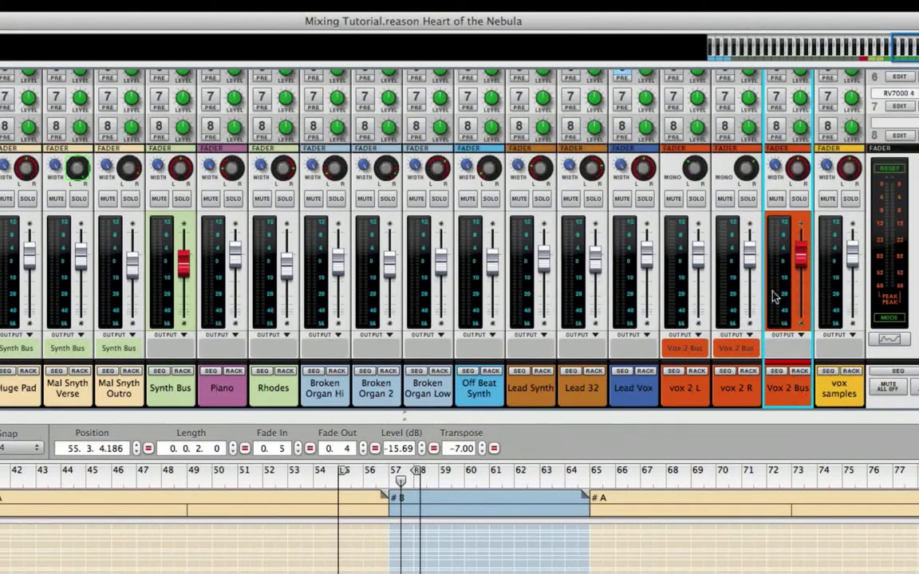
scroll(769, 162, up, 8)
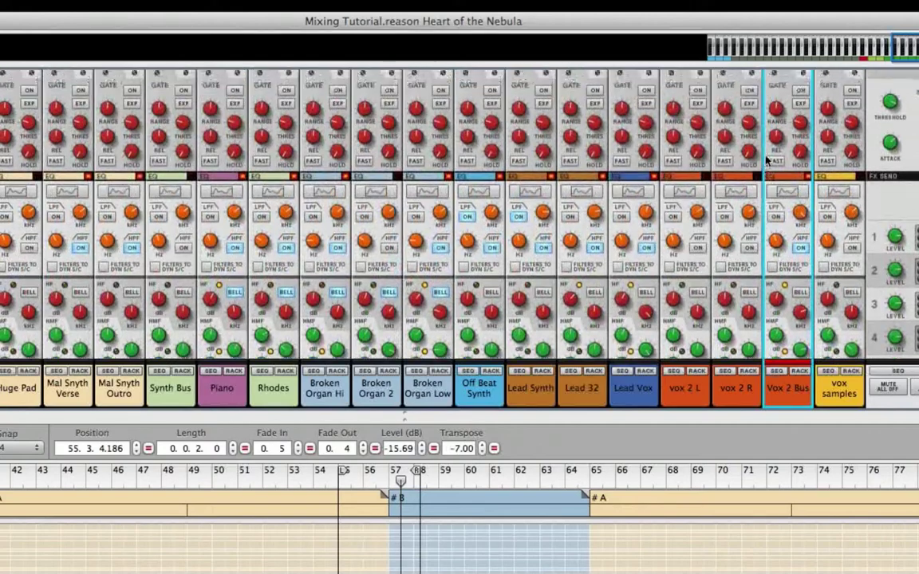
scroll(768, 162, up, 4)
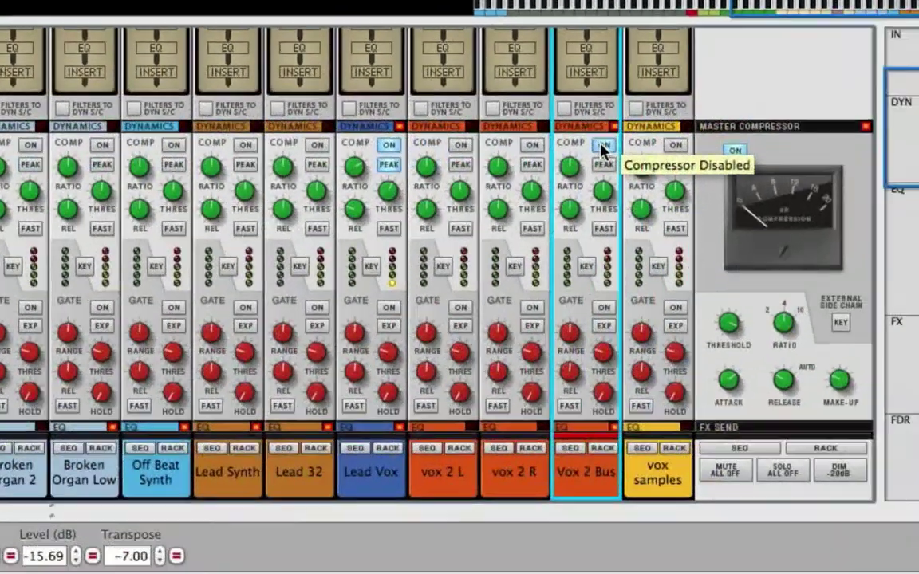
click(800, 154)
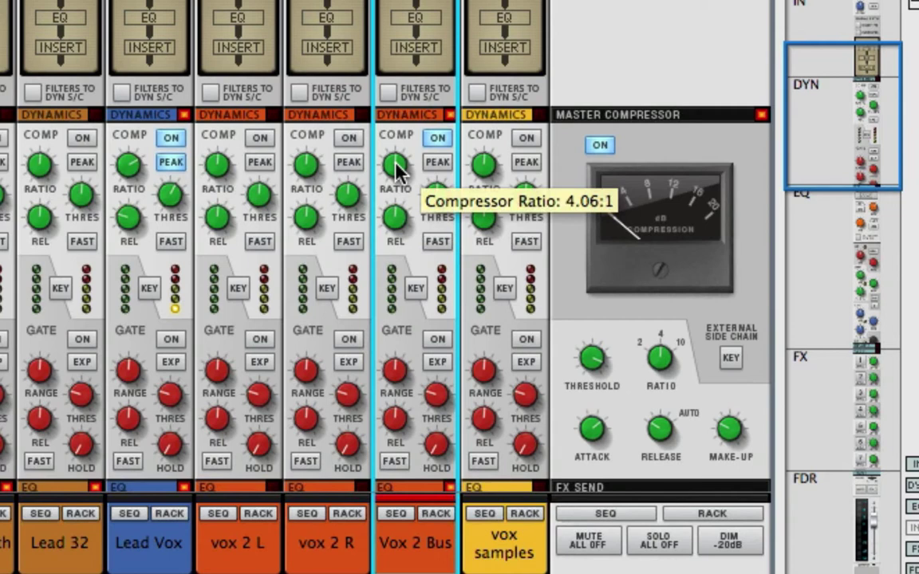
drag(398, 170, 383, 150)
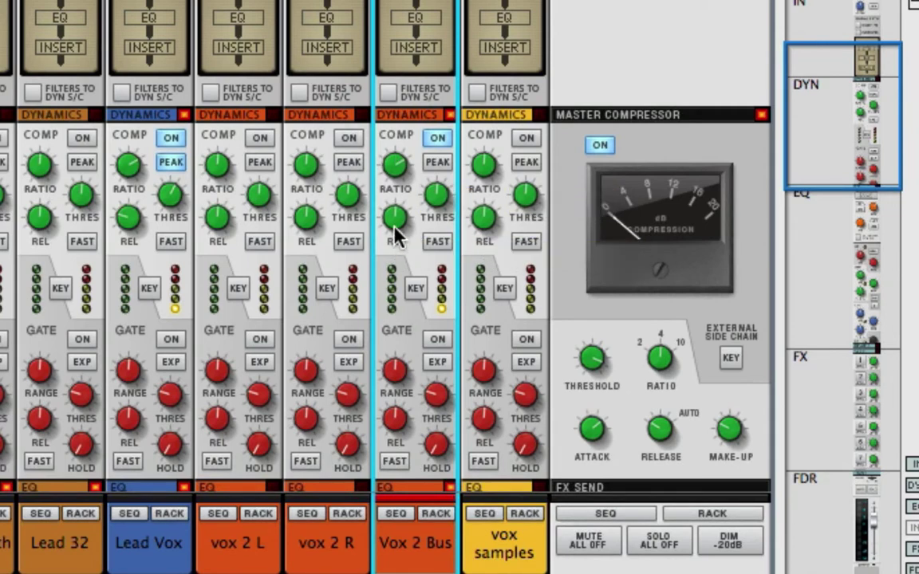
drag(396, 231, 392, 249)
click(438, 140)
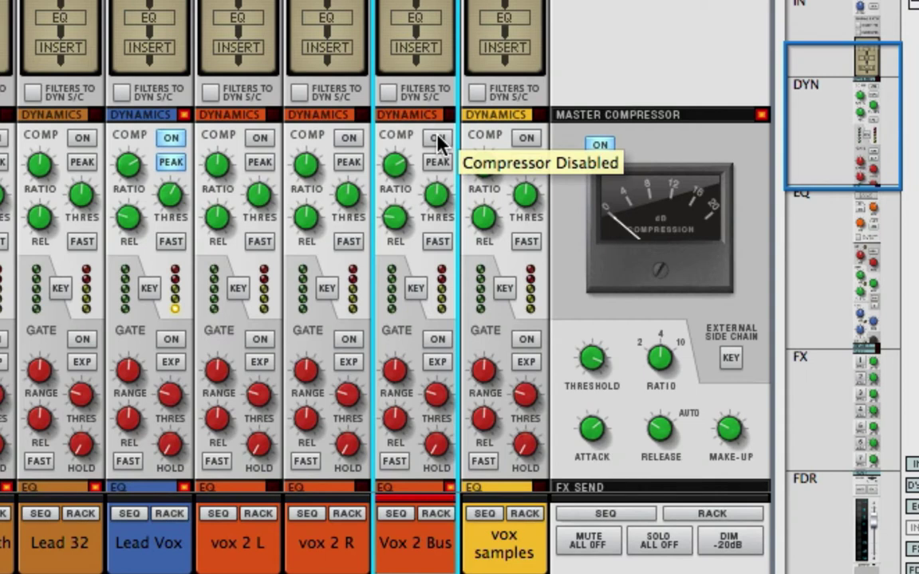
click(438, 140)
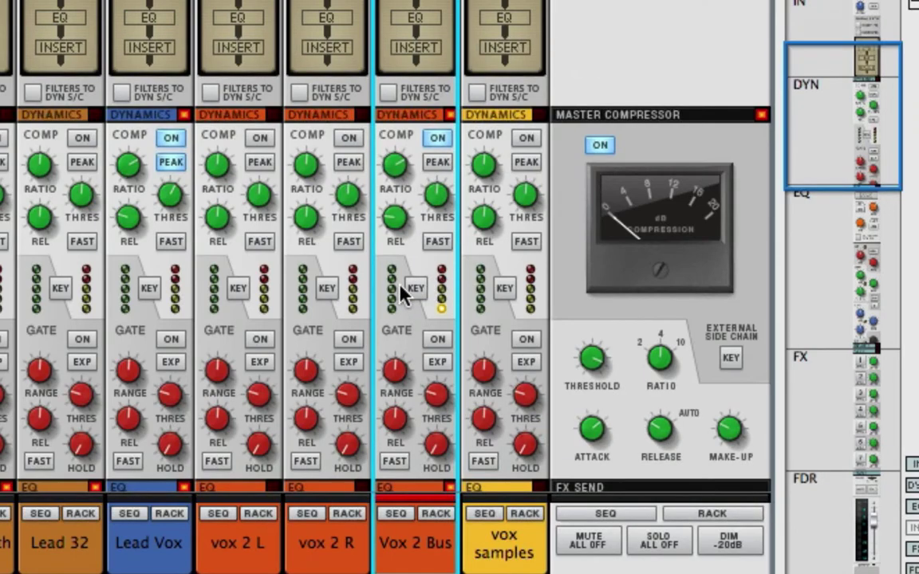
Review the faders, sends and EQ settings of the Vox 2 Bus and its neighbouring channels
scroll(403, 295, down, 10)
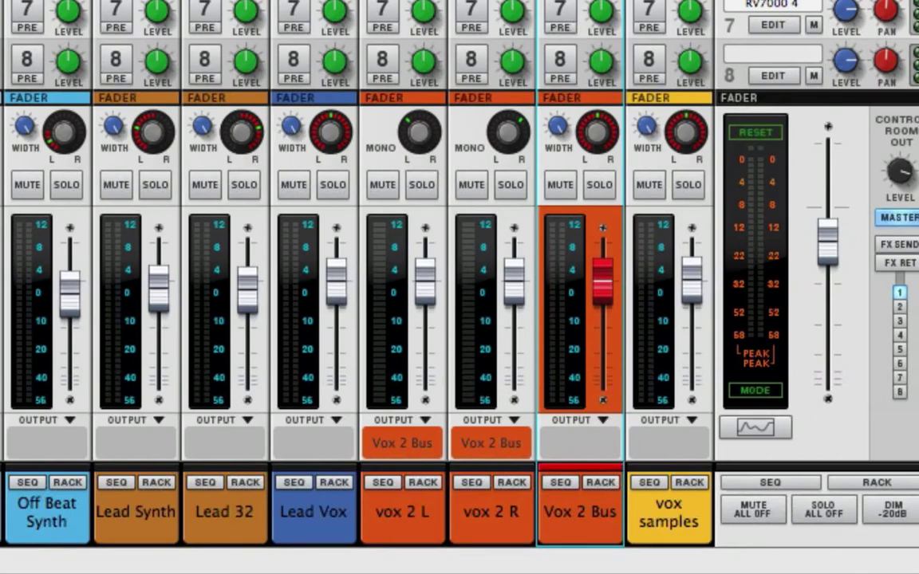
scroll(506, 243, up, 3)
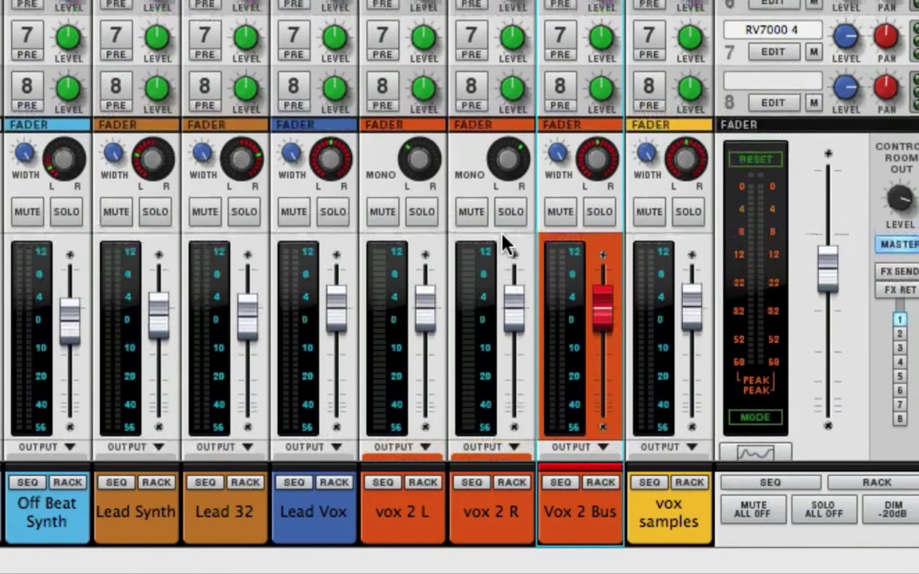
scroll(505, 242, up, 12)
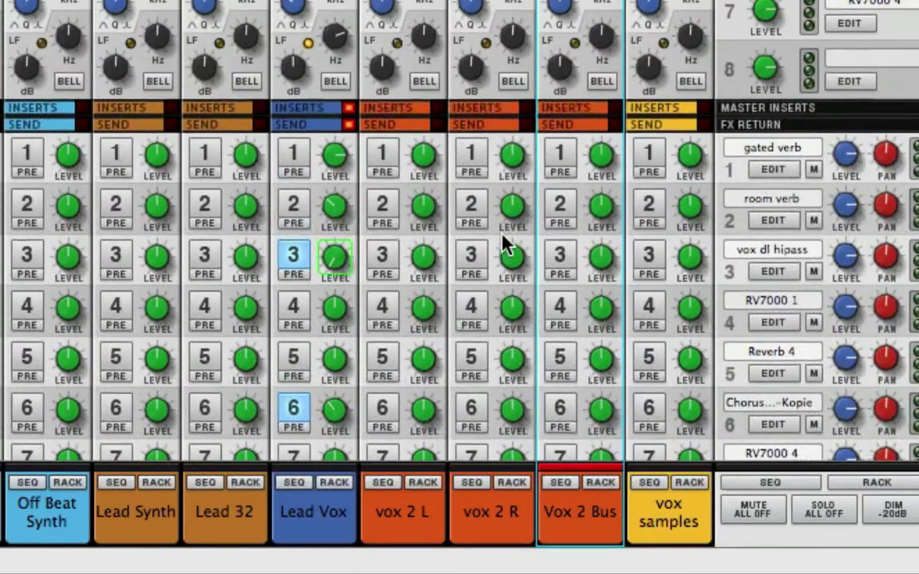
scroll(504, 243, up, 5)
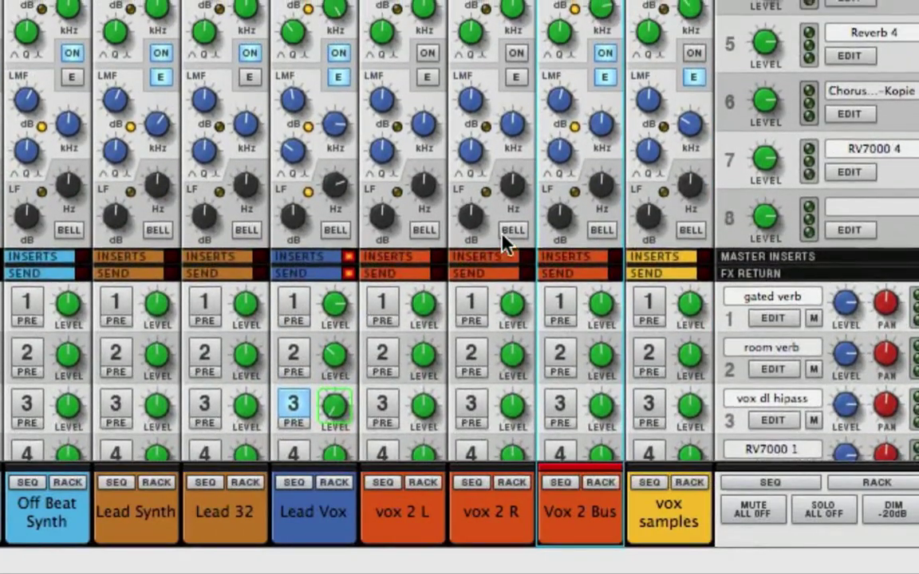
scroll(504, 243, up, 1)
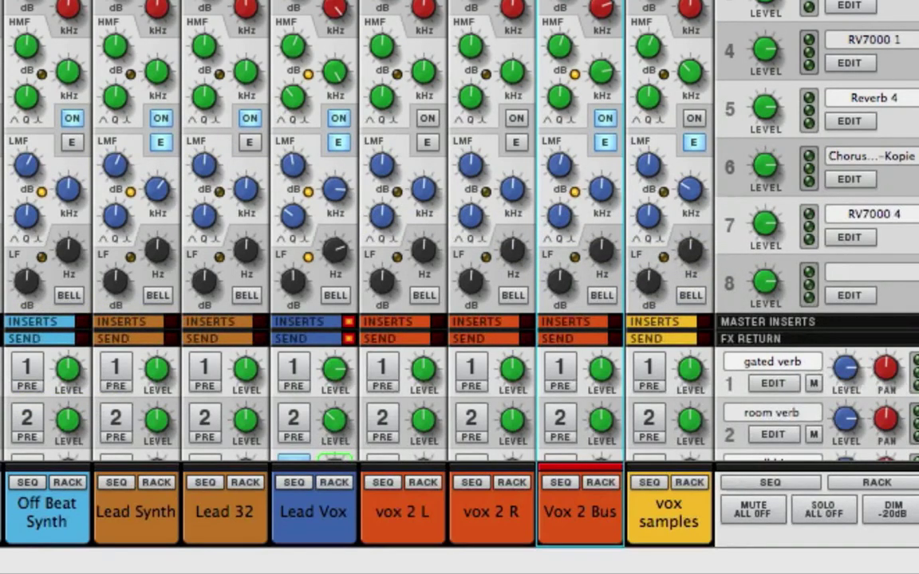
scroll(609, 261, down, 10)
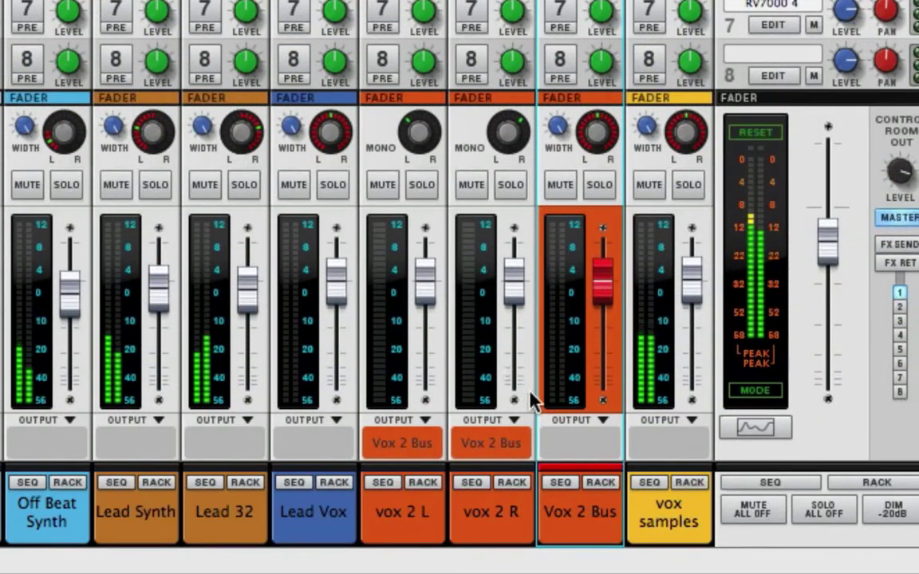
scroll(602, 401, up, 1)
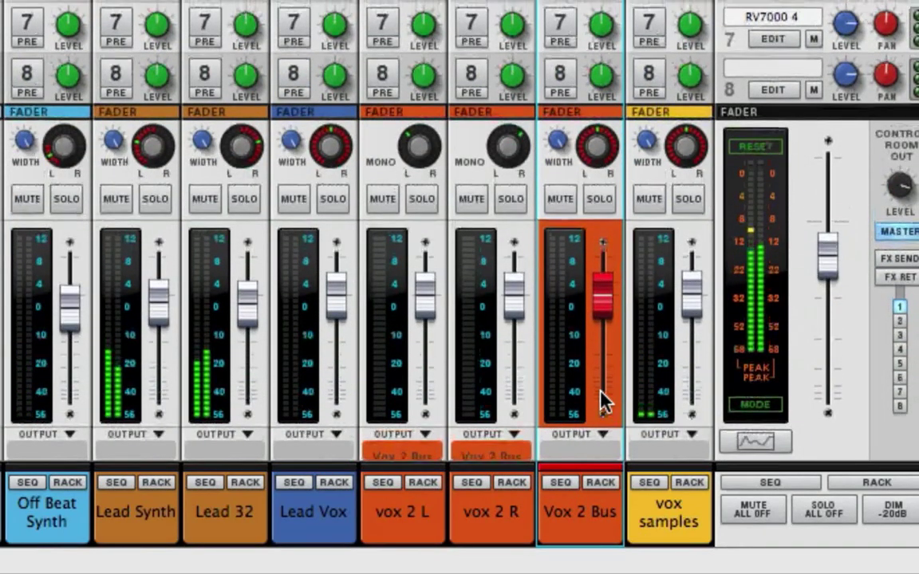
scroll(603, 401, up, 1)
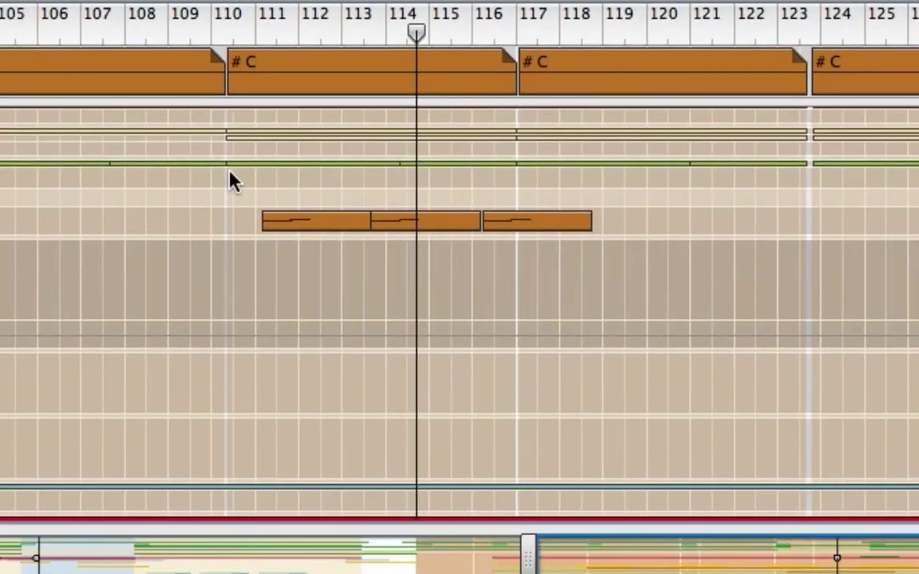
Set the playback loop around the three orange clips, from the start of the C section at bar 110 to bar 120
drag(229, 163, 652, 280)
key(p)
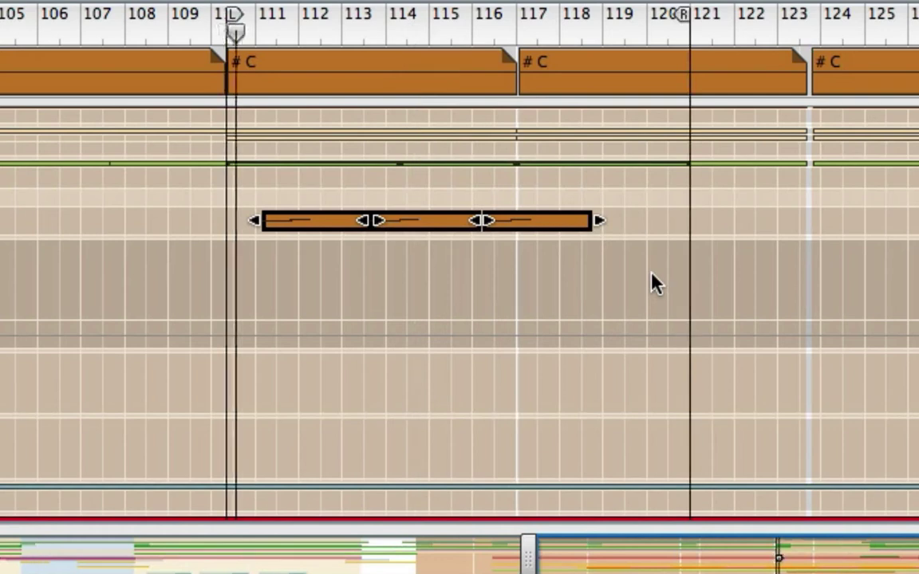
key(space)
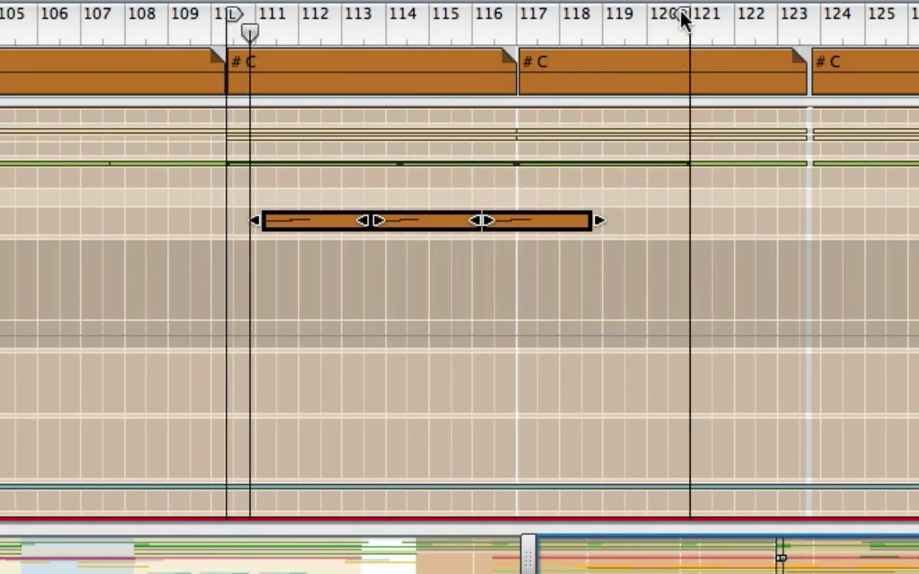
drag(682, 17, 640, 18)
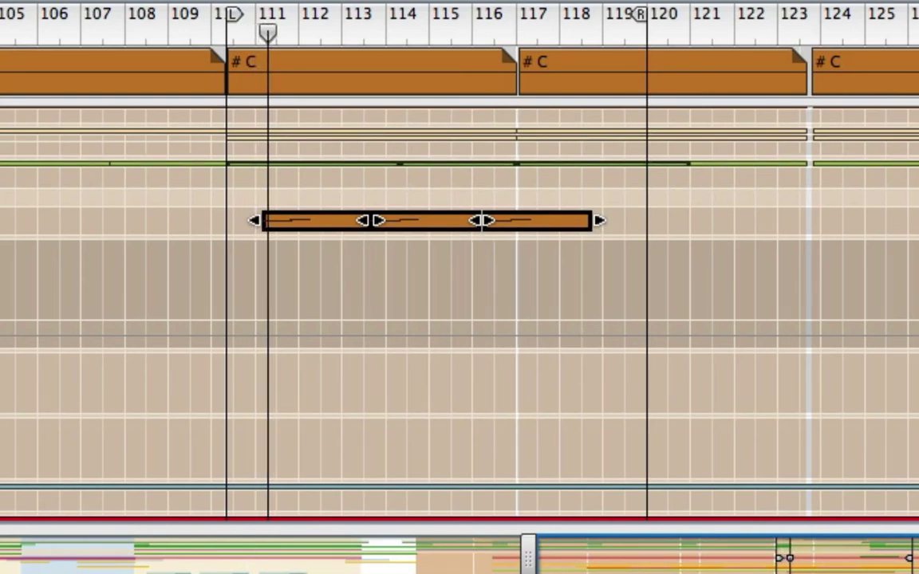
Enable the EQ on the vox samples channel, with its high-pass filter at 178.4 Hz and low-pass filter at 3.54 kHz
key(F5)
scroll(396, 297, up, 10)
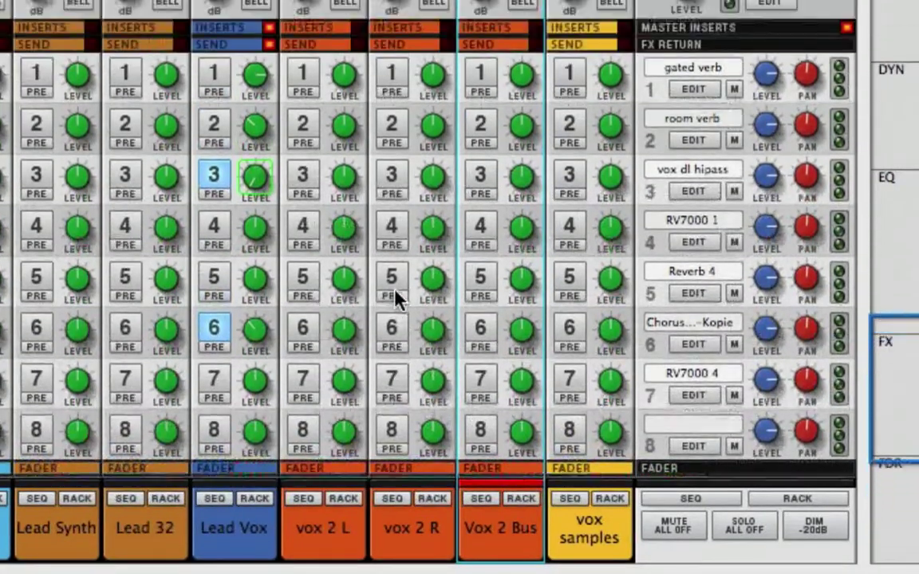
scroll(399, 302, up, 5)
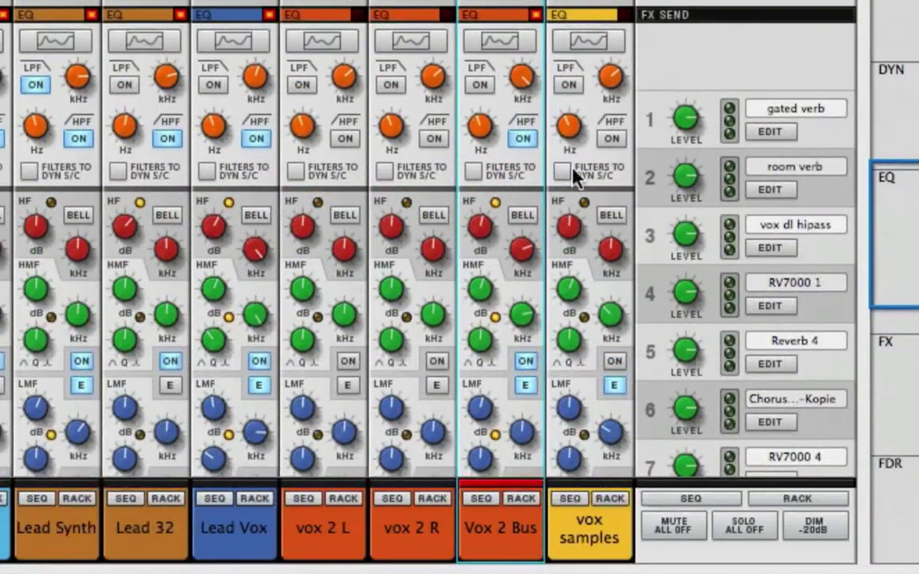
click(614, 44)
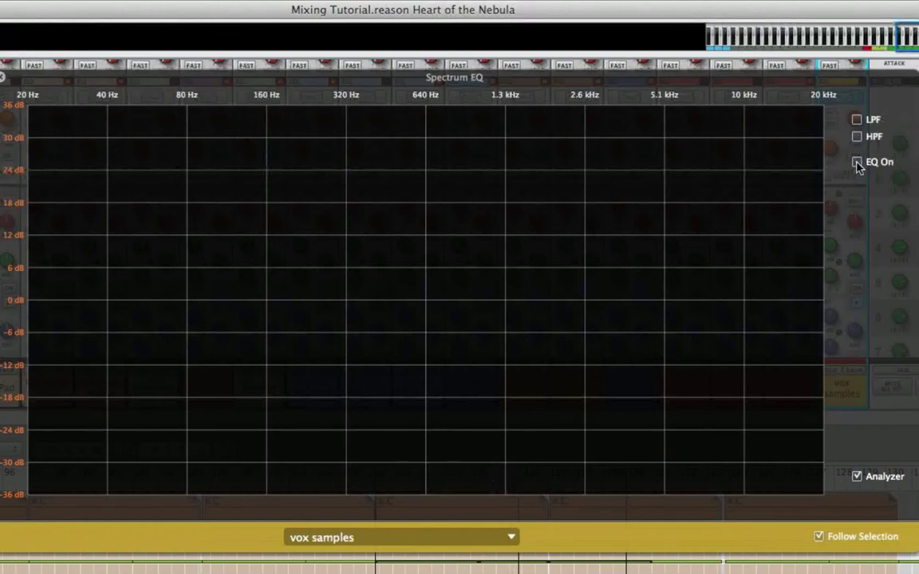
click(856, 163)
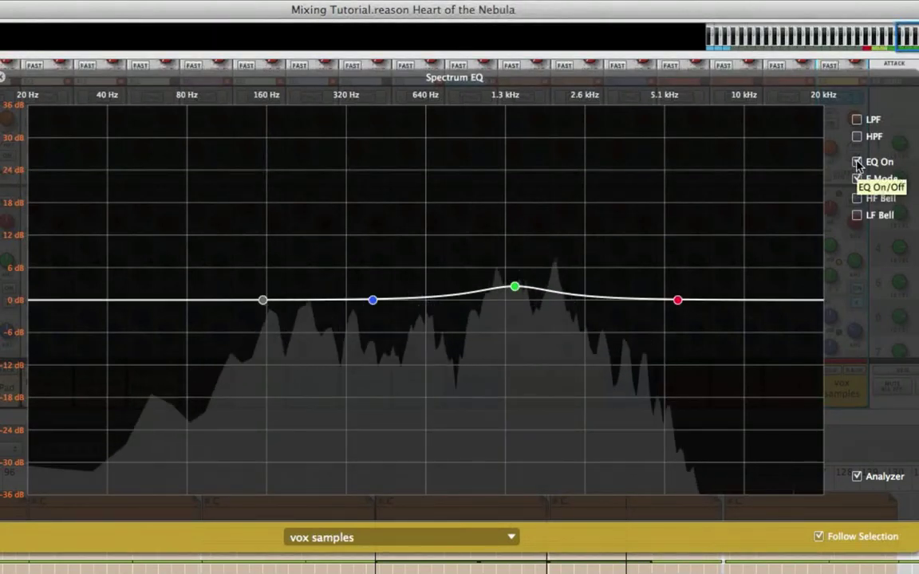
click(857, 138)
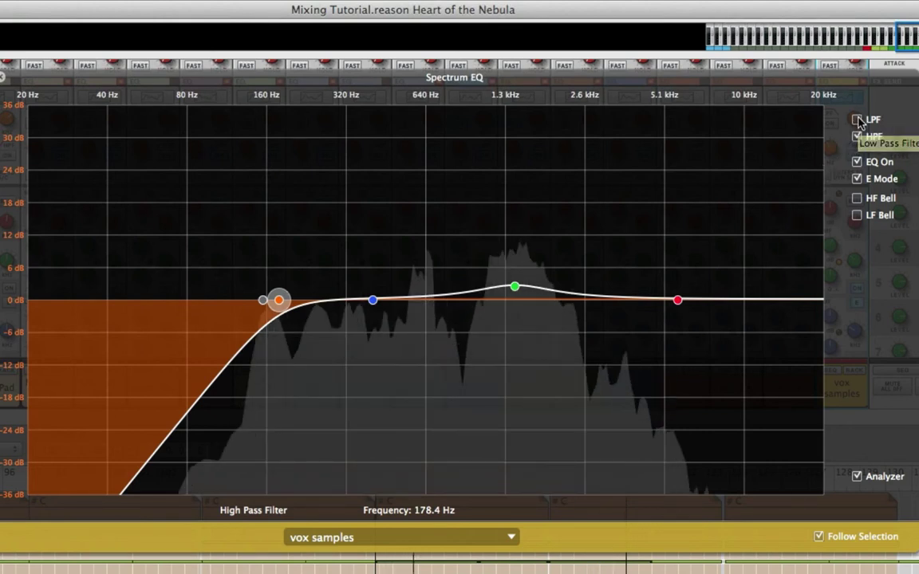
click(857, 120)
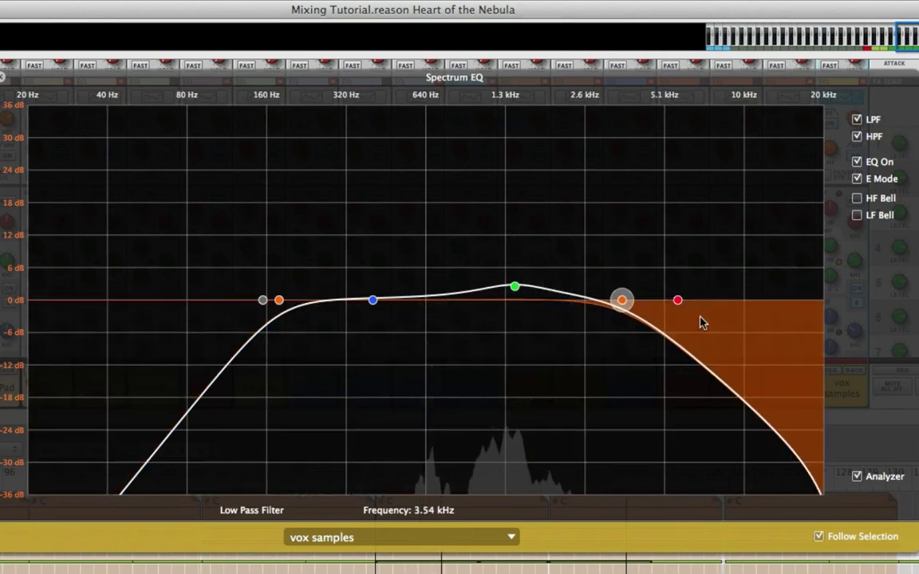
Compare the vox samples channel with its EQ bypassed and enabled, leave it on, and close the spectrum EQ window
click(857, 162)
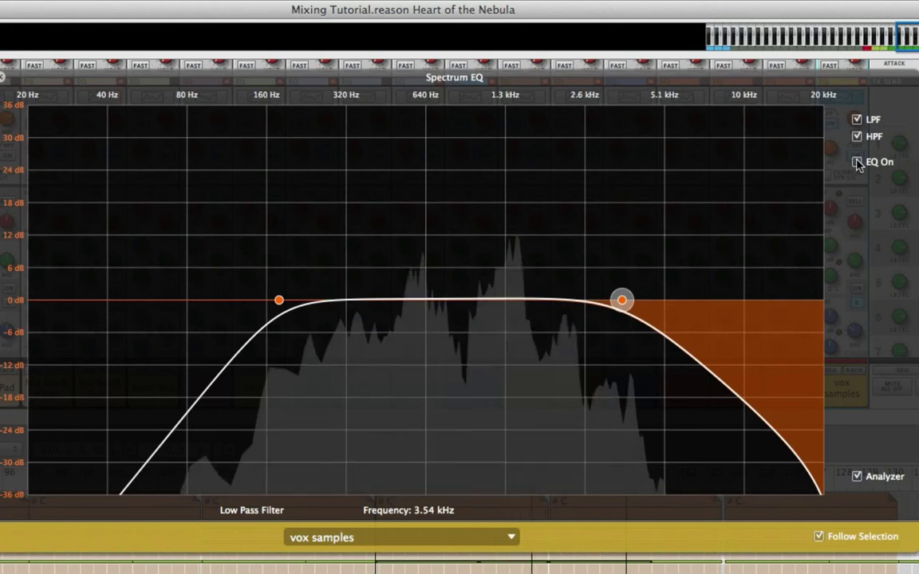
click(856, 162)
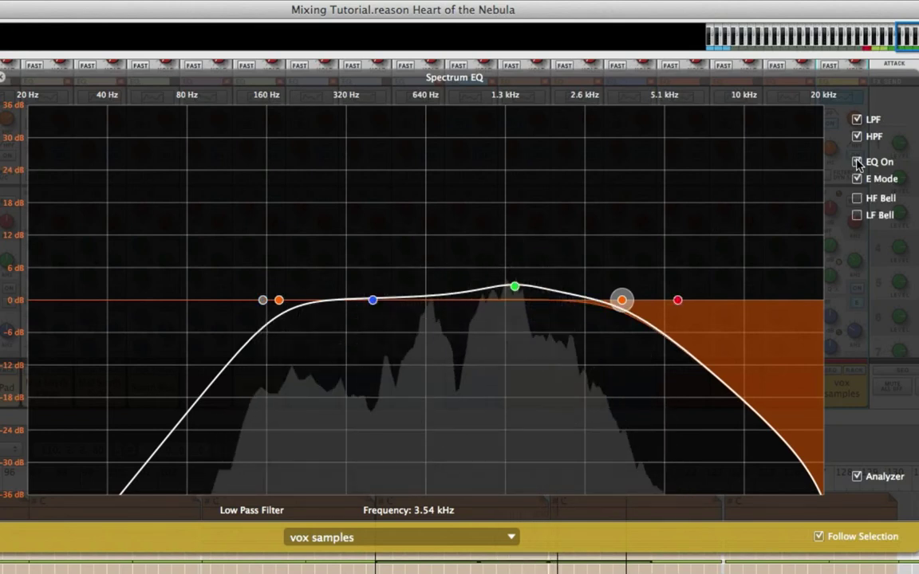
click(514, 289)
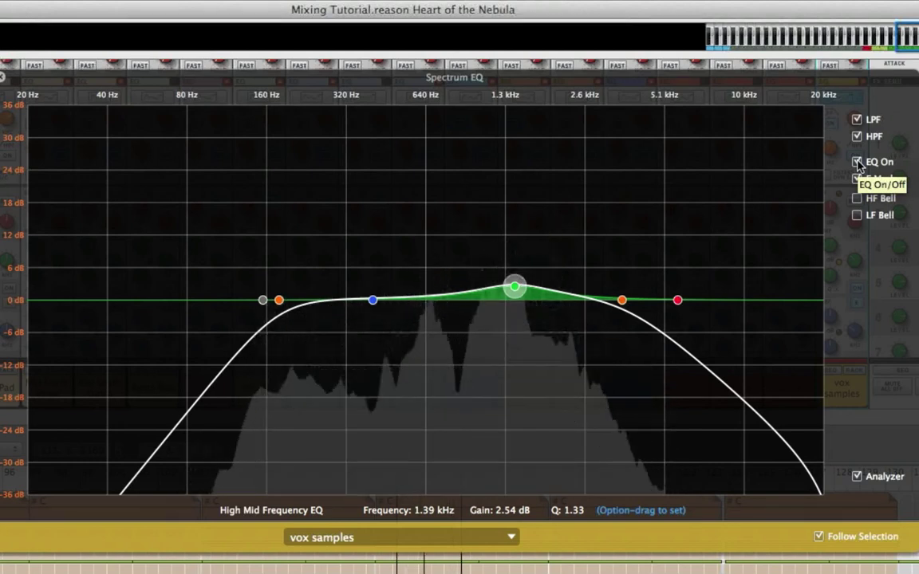
click(858, 163)
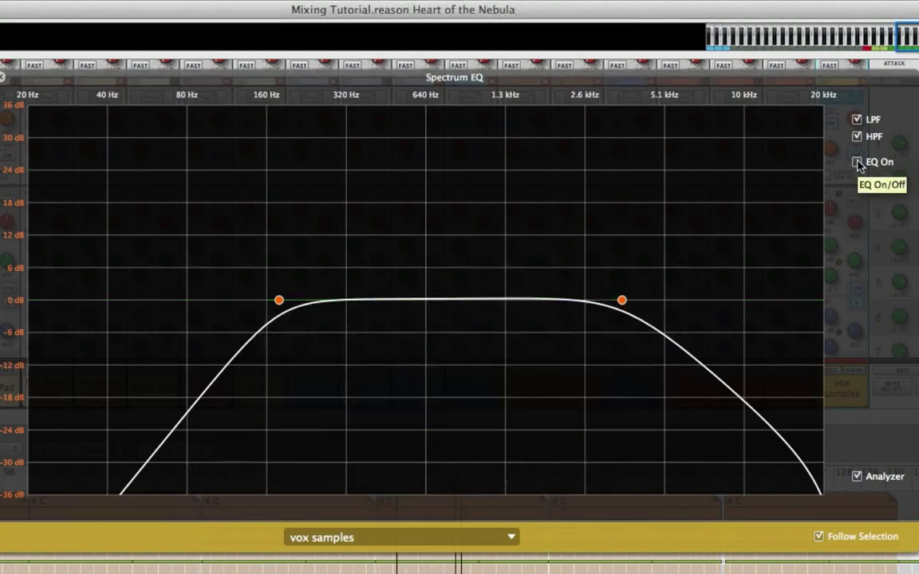
click(858, 163)
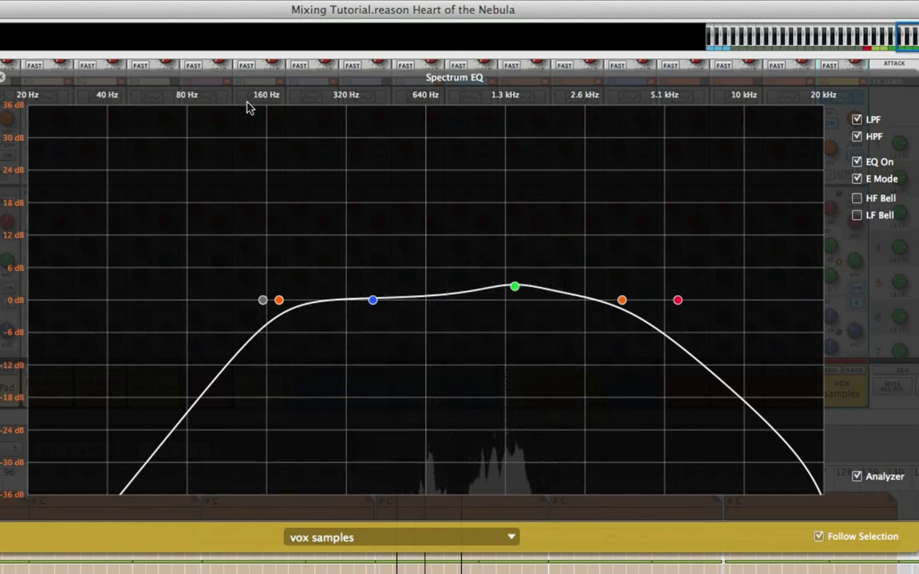
click(1, 75)
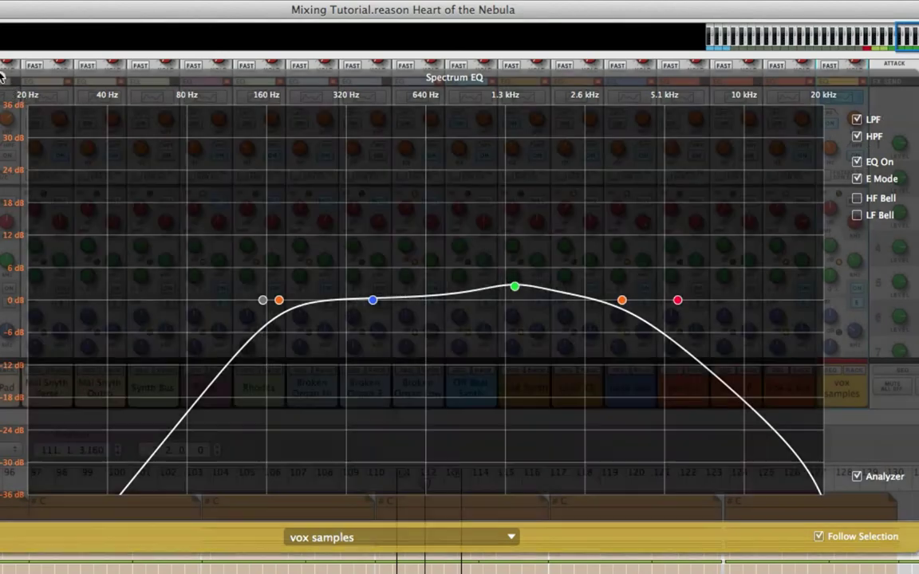
Extend the loop's end to about bar 116 and audition the vox samples compressor from just before the loop
scroll(670, 236, up, 10)
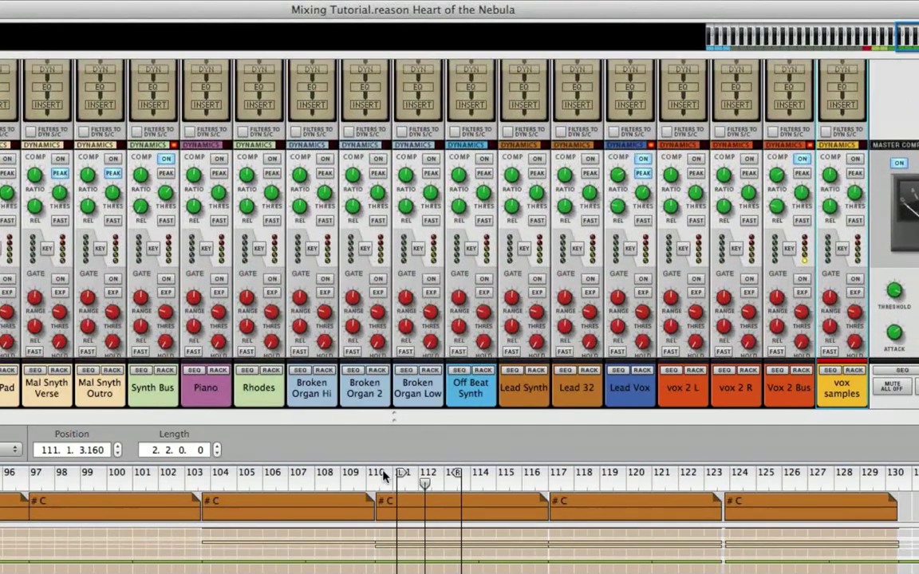
drag(455, 476, 525, 501)
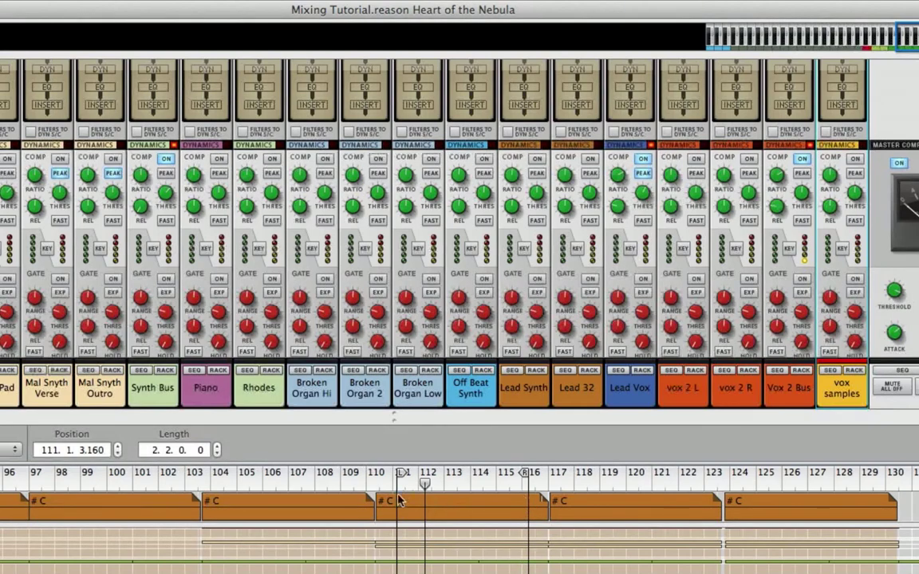
drag(423, 486, 376, 483)
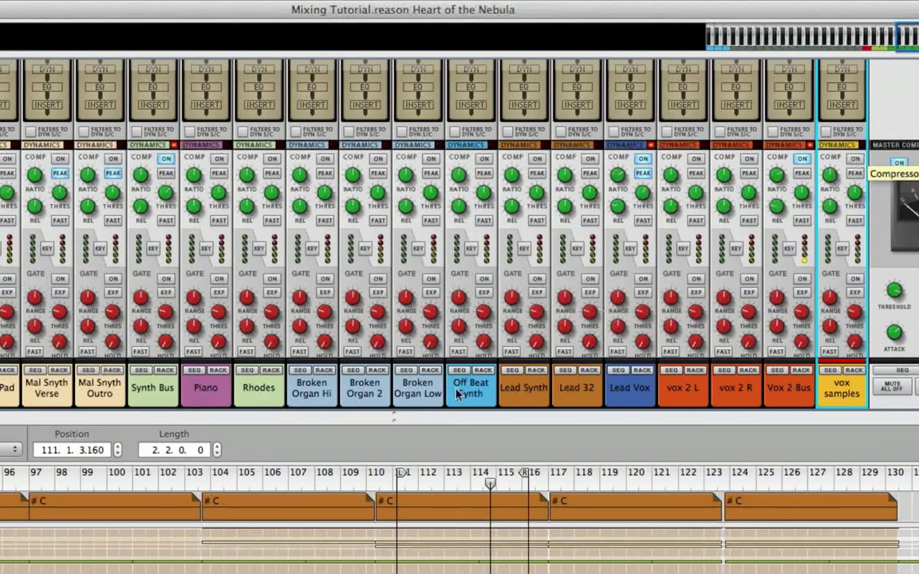
click(394, 483)
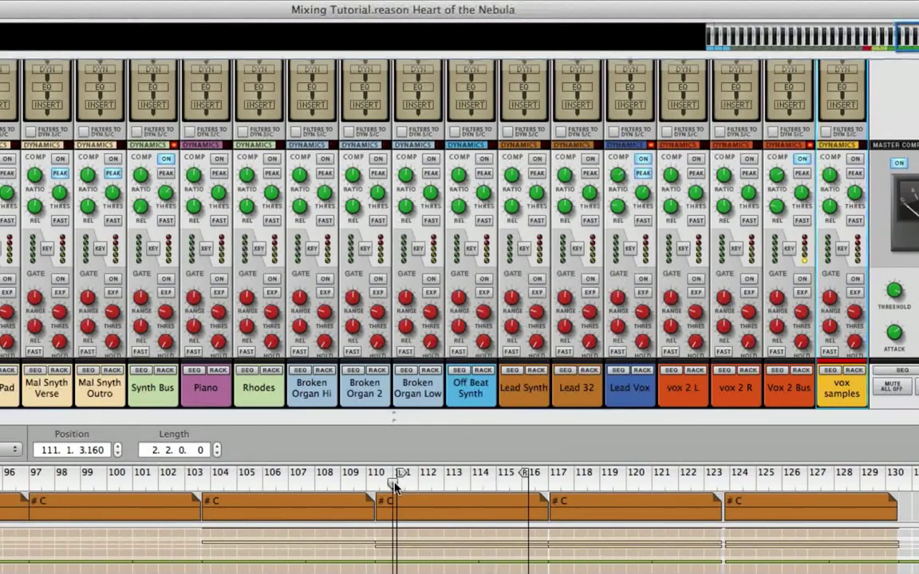
click(855, 160)
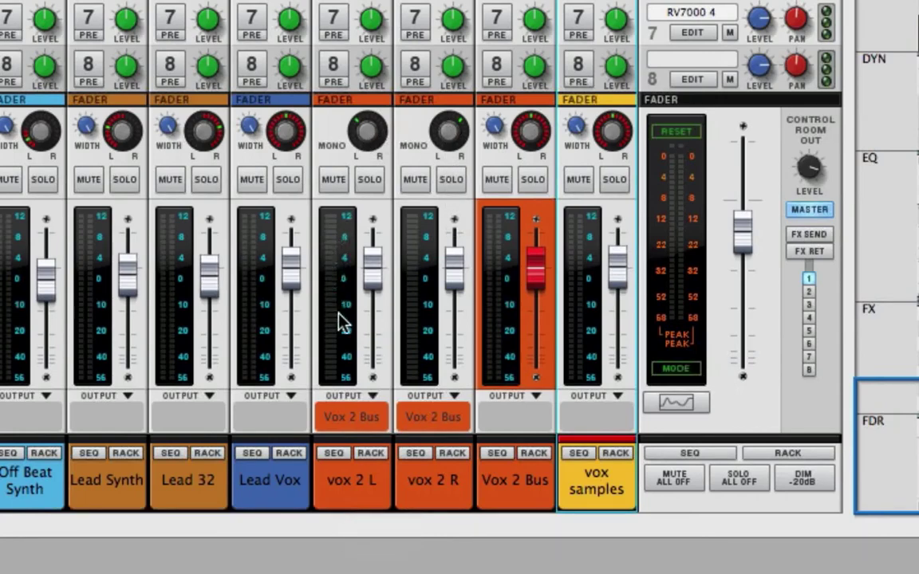
Lower the Lead Vox channel's send 6 level to the chorus effect and return to the channel faders
scroll(373, 363, up, 5)
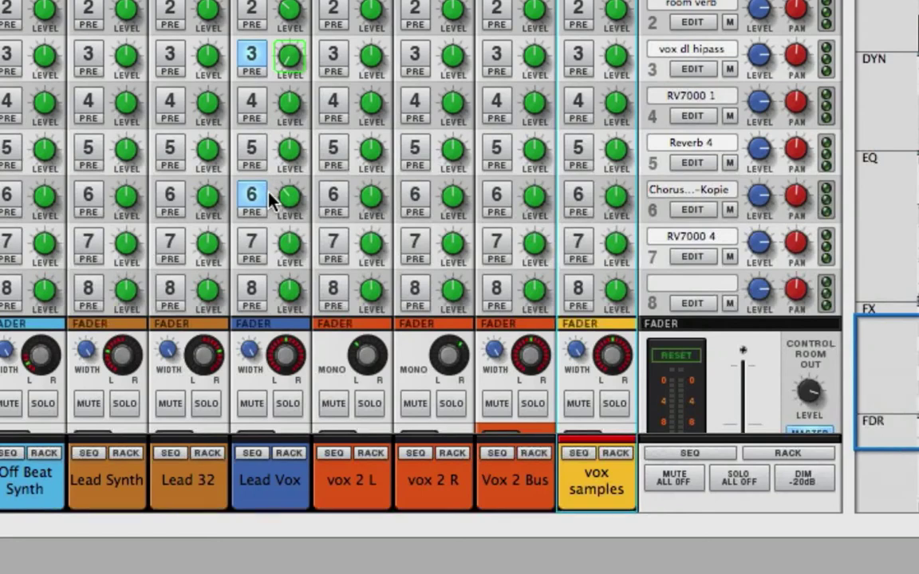
drag(289, 196, 289, 213)
scroll(300, 355, down, 5)
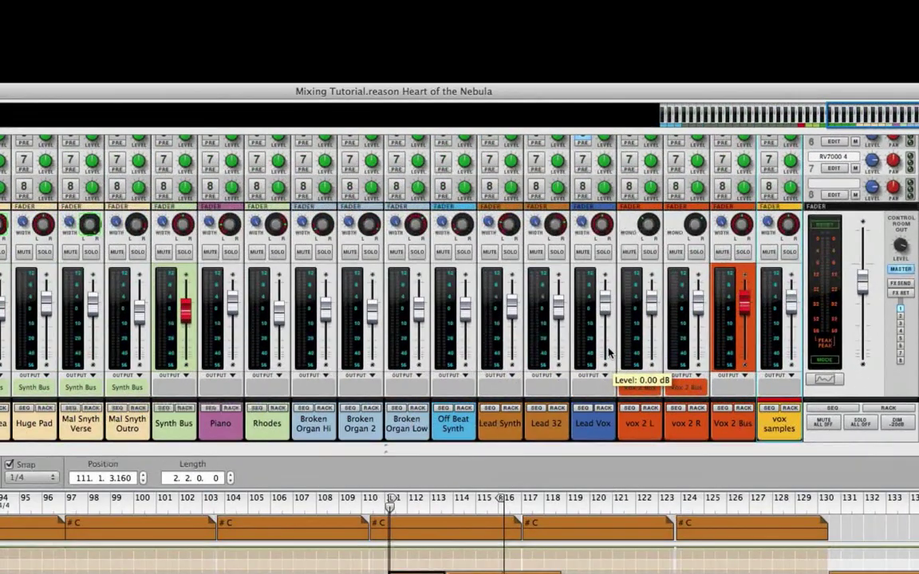